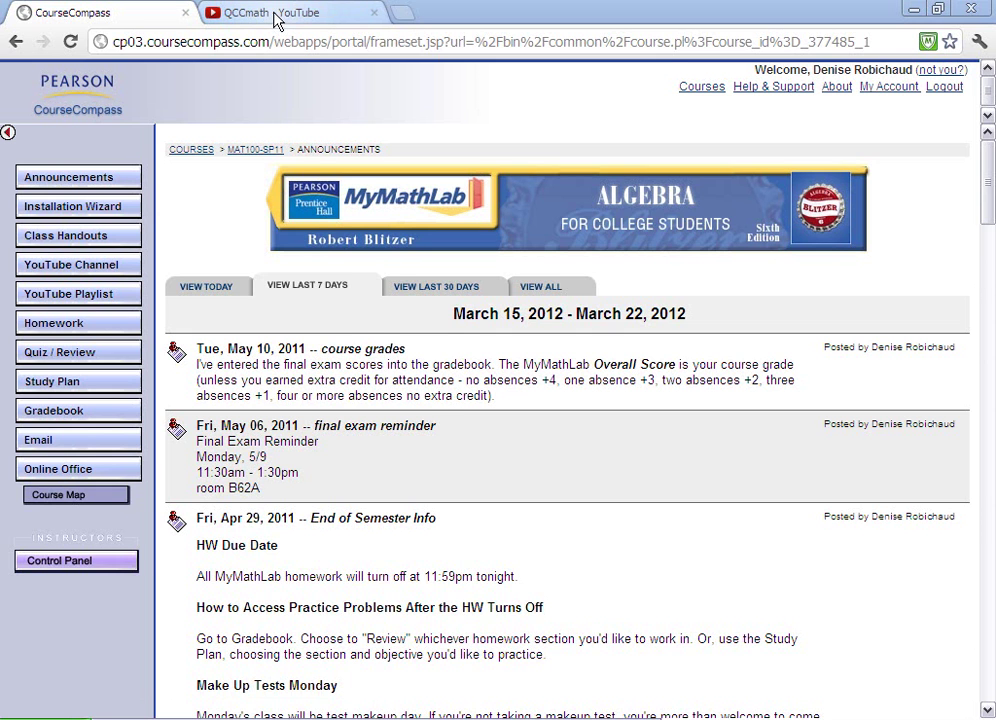
Step: Switch to the QCCmath YouTube channel and look through its featured playlists
{"action": "left_click", "coordinate": [279, 18]}
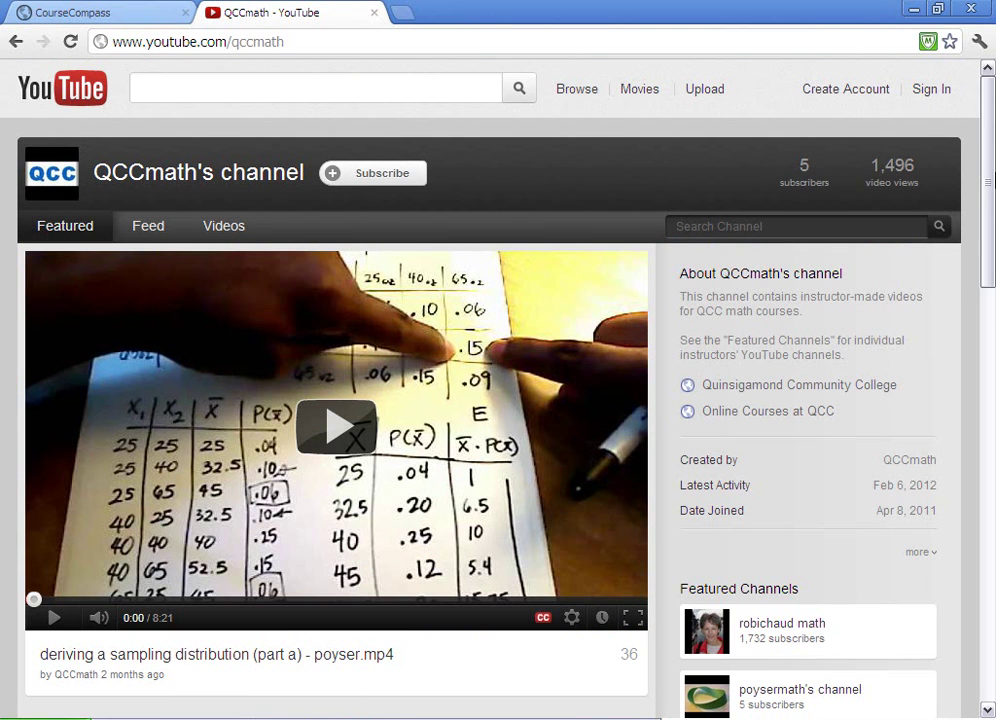
{"action": "left_click_drag", "start_coordinate": [988, 178], "coordinate": [988, 213]}
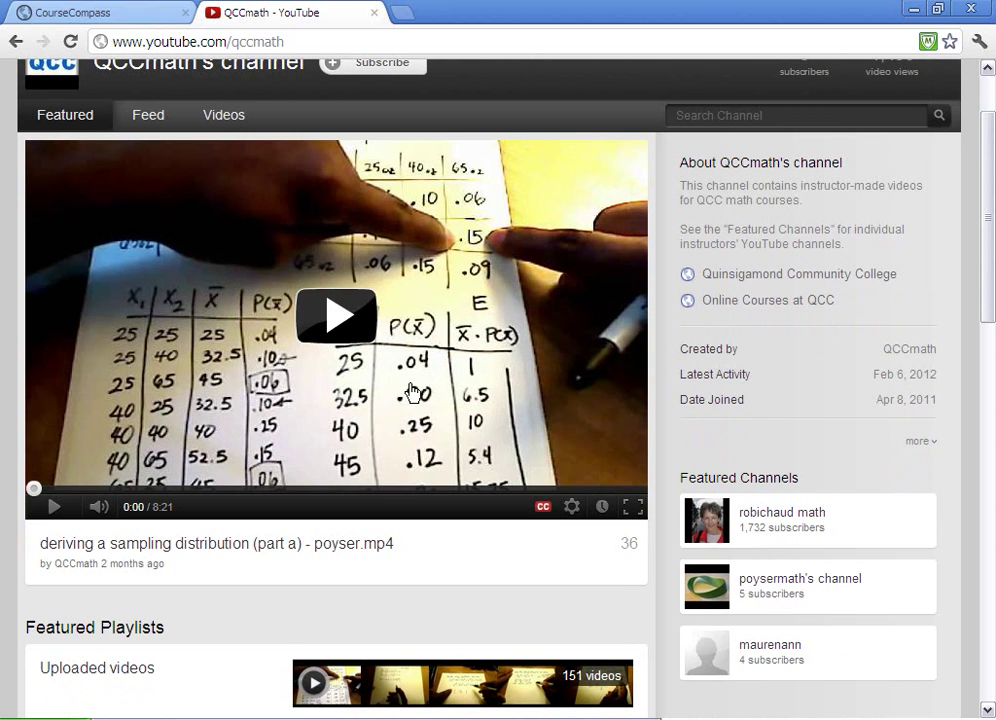
{"action": "scroll", "coordinate": [410, 394], "scroll_direction": "down", "scroll_amount": 2}
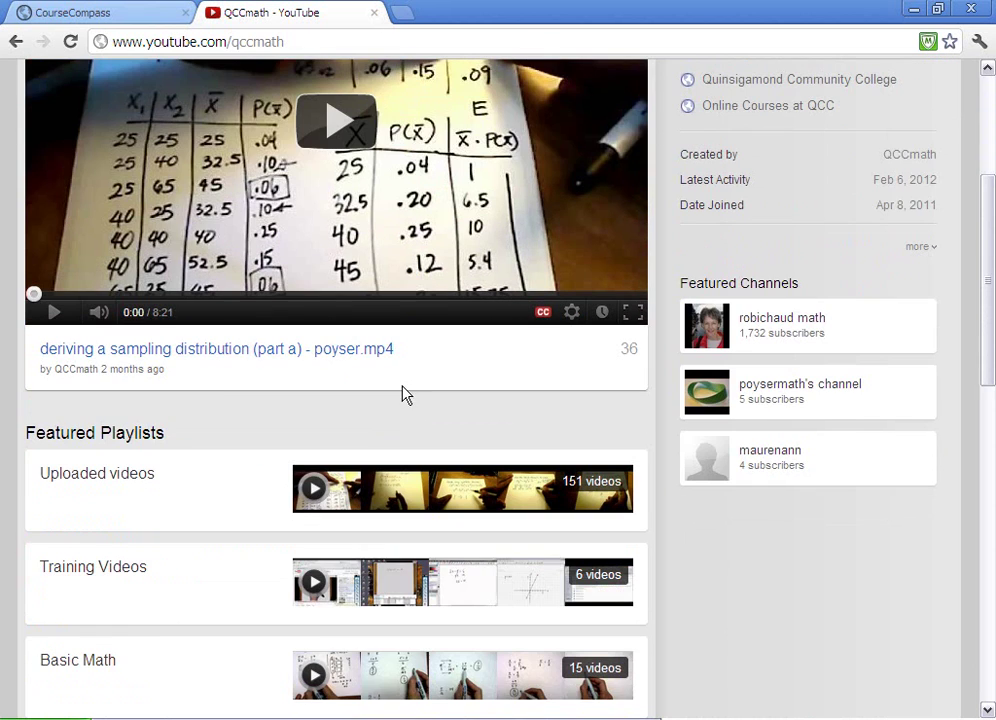
{"action": "scroll", "coordinate": [207, 388], "scroll_direction": "down", "scroll_amount": 1}
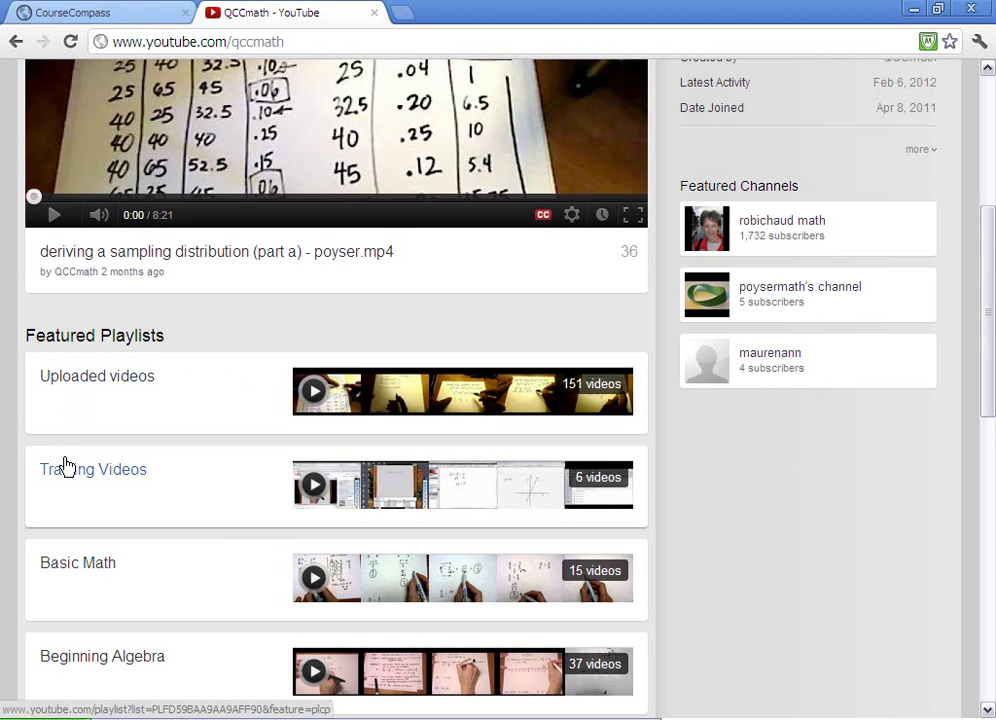
{"action": "scroll", "coordinate": [72, 435], "scroll_direction": "down", "scroll_amount": 1}
{"action": "scroll", "coordinate": [87, 373], "scroll_direction": "down", "scroll_amount": 1}
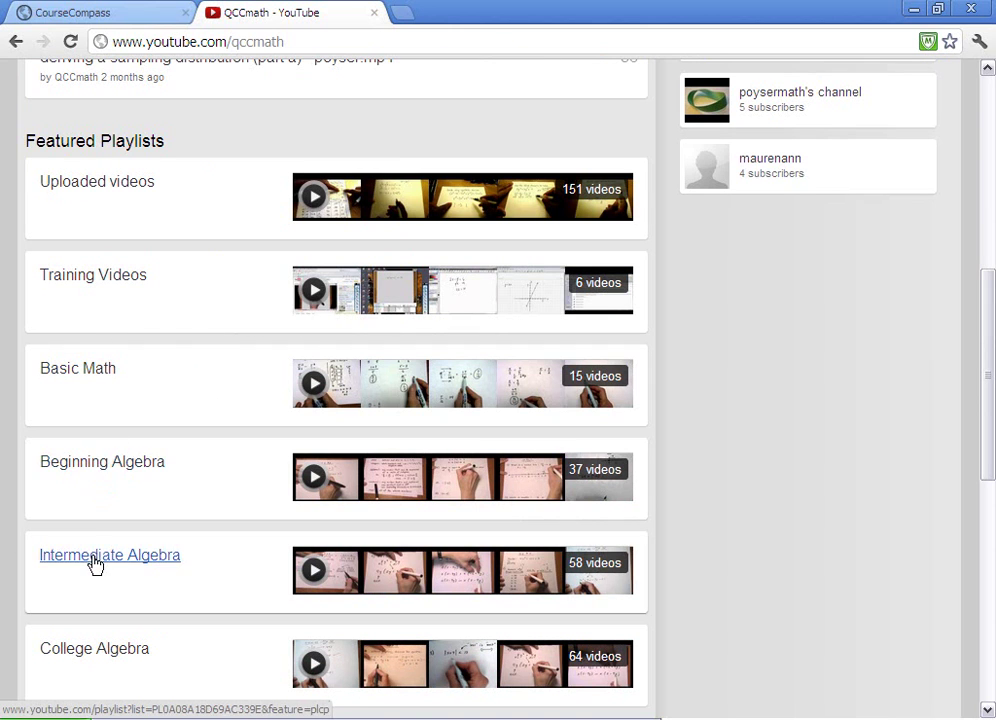
{"action": "scroll", "coordinate": [95, 566], "scroll_direction": "down", "scroll_amount": 1}
{"action": "scroll", "coordinate": [95, 566], "scroll_direction": "down", "scroll_amount": 4}
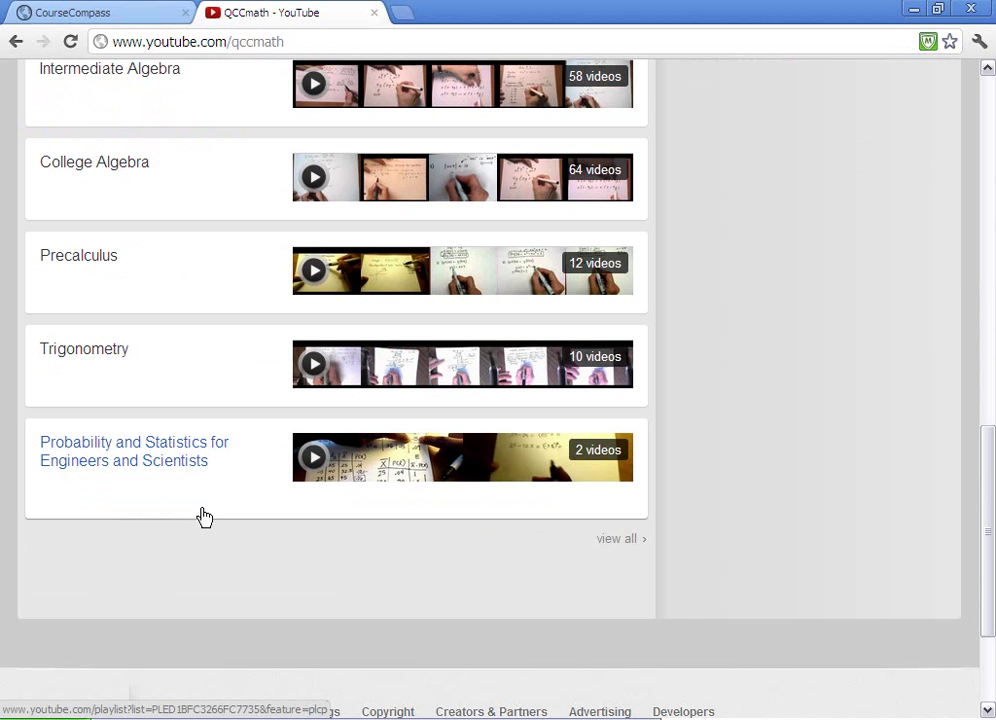
{"action": "scroll", "coordinate": [203, 516], "scroll_direction": "up", "scroll_amount": 5}
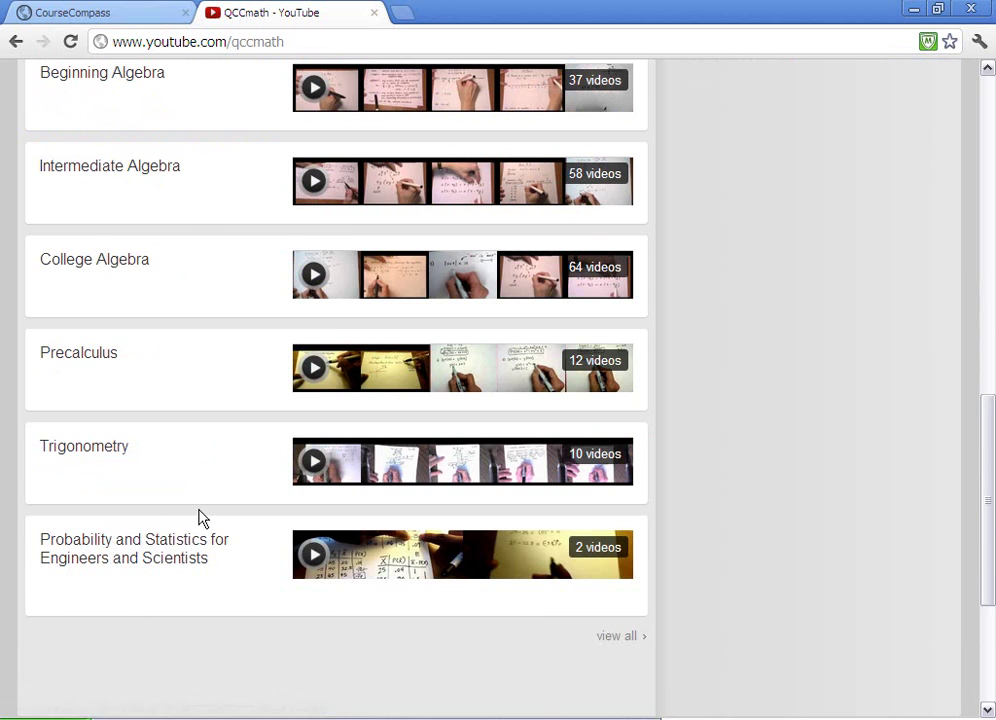
{"action": "scroll", "coordinate": [199, 525], "scroll_direction": "up", "scroll_amount": 2}
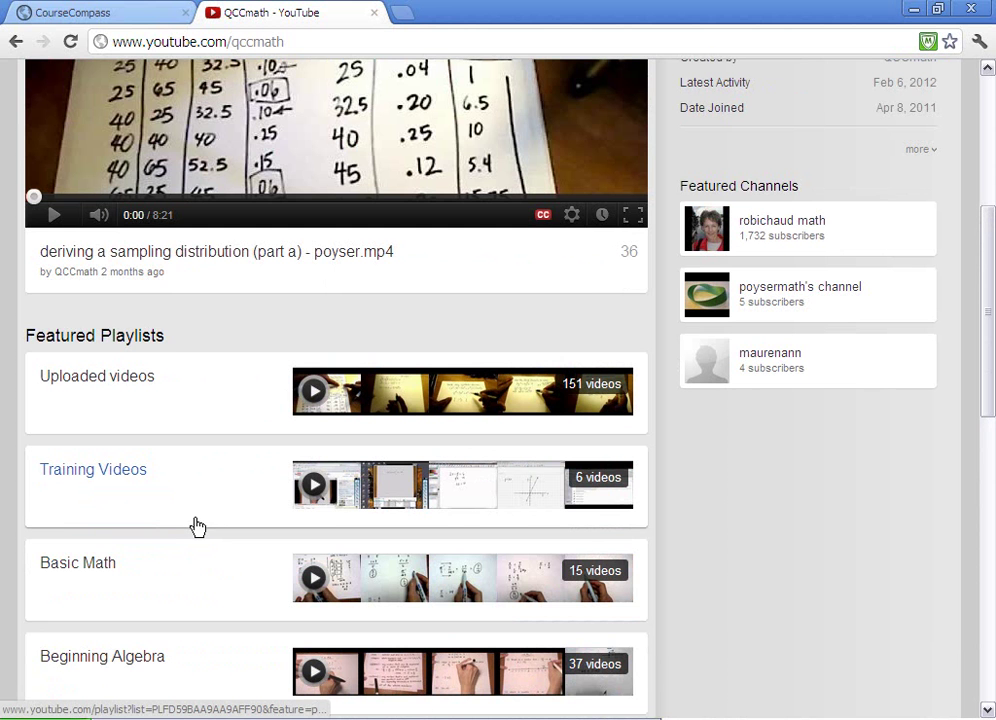
{"action": "scroll", "coordinate": [221, 352], "scroll_direction": "up", "scroll_amount": 1}
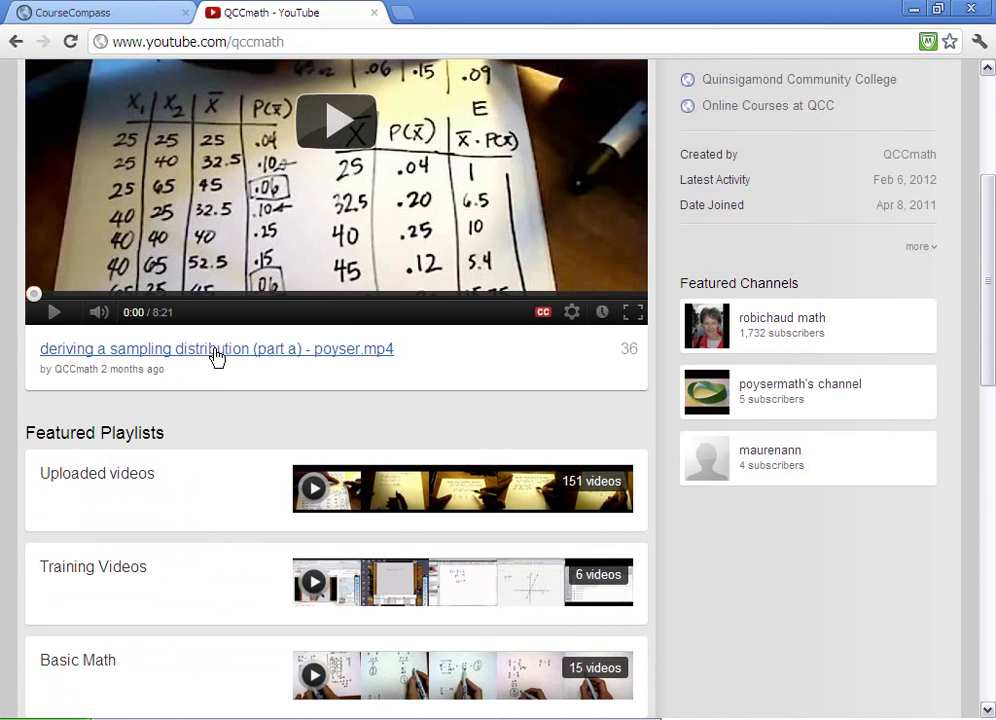
{"action": "scroll", "coordinate": [207, 505], "scroll_direction": "up", "scroll_amount": 1}
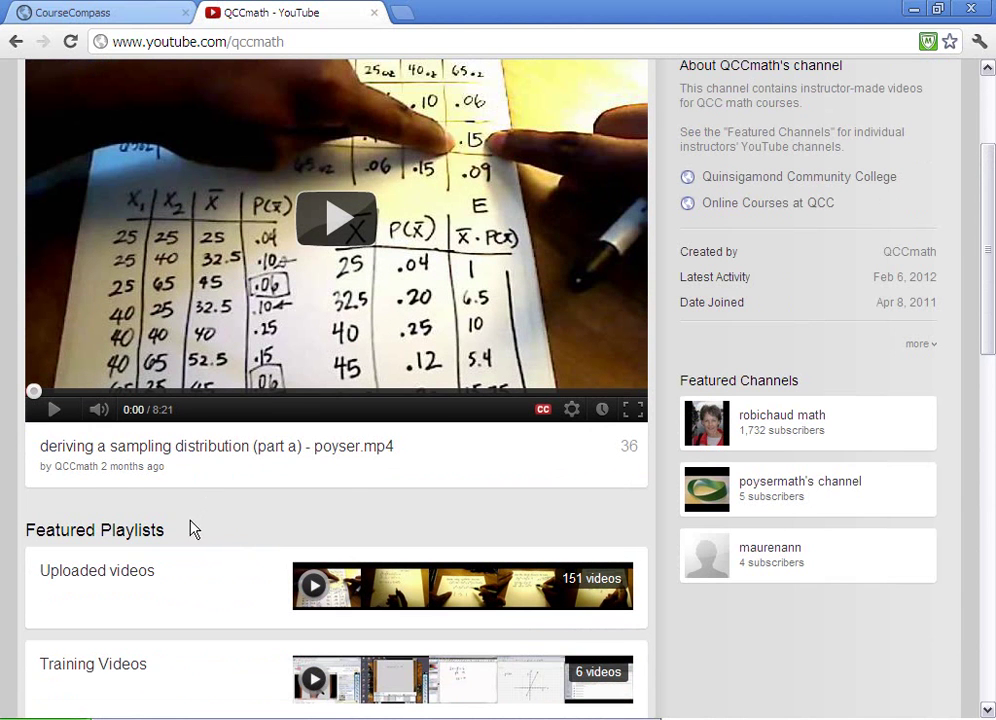
{"action": "scroll", "coordinate": [191, 534], "scroll_direction": "up", "scroll_amount": 1}
{"action": "scroll", "coordinate": [458, 112], "scroll_direction": "up", "scroll_amount": 1}
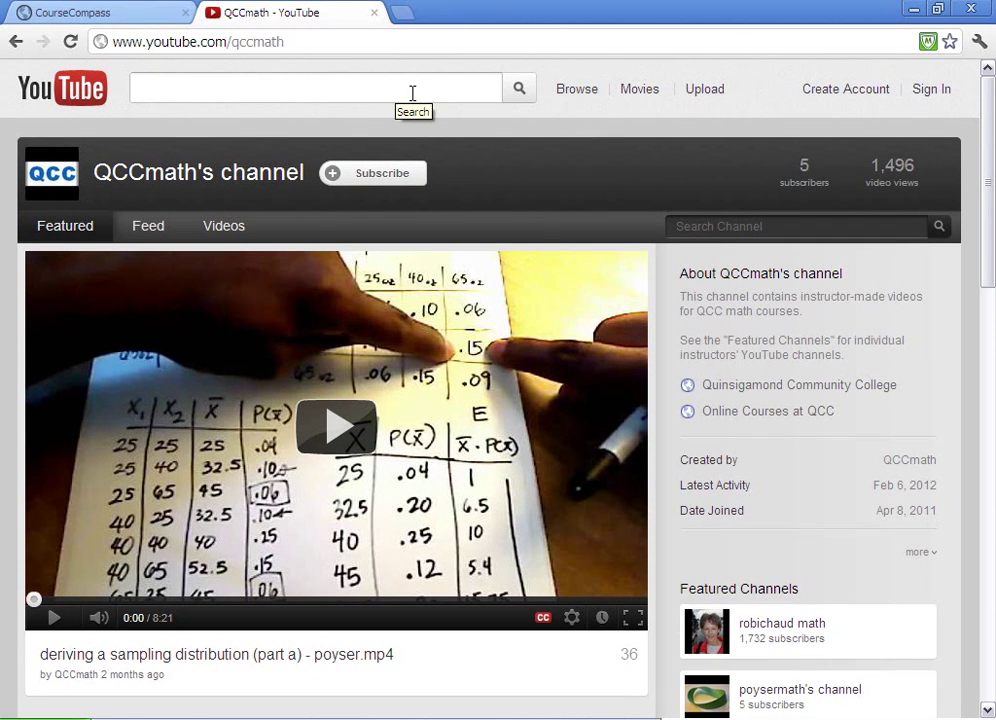
Step: Copy the QCCmath channel's web address and return to the CourseCompass course page
{"action": "left_click", "coordinate": [299, 43]}
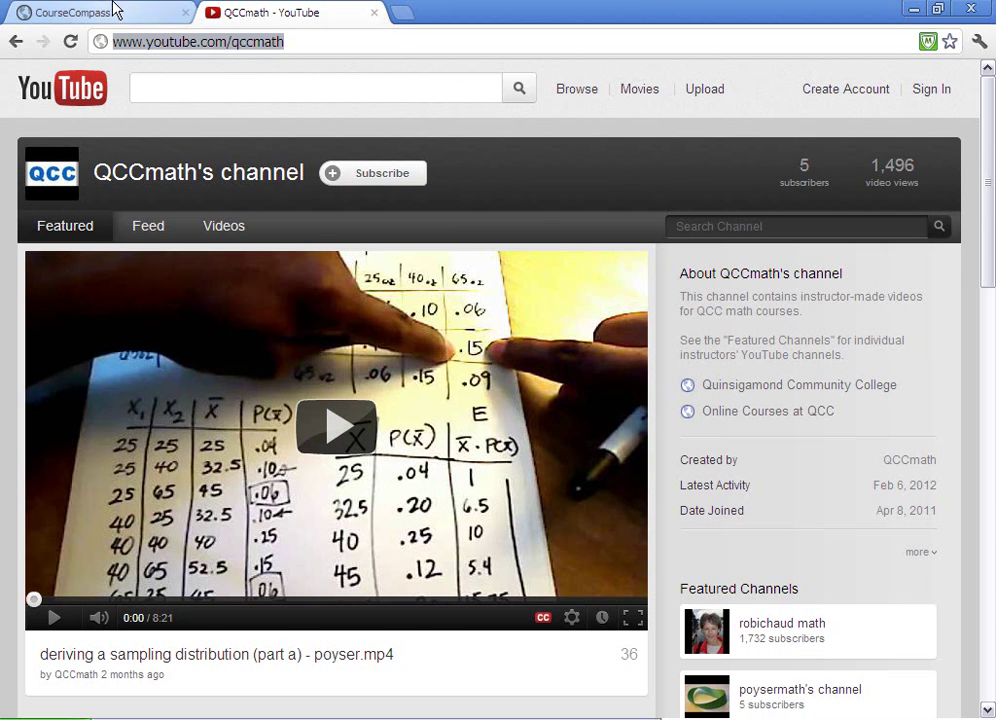
{"action": "left_click", "coordinate": [88, 20]}
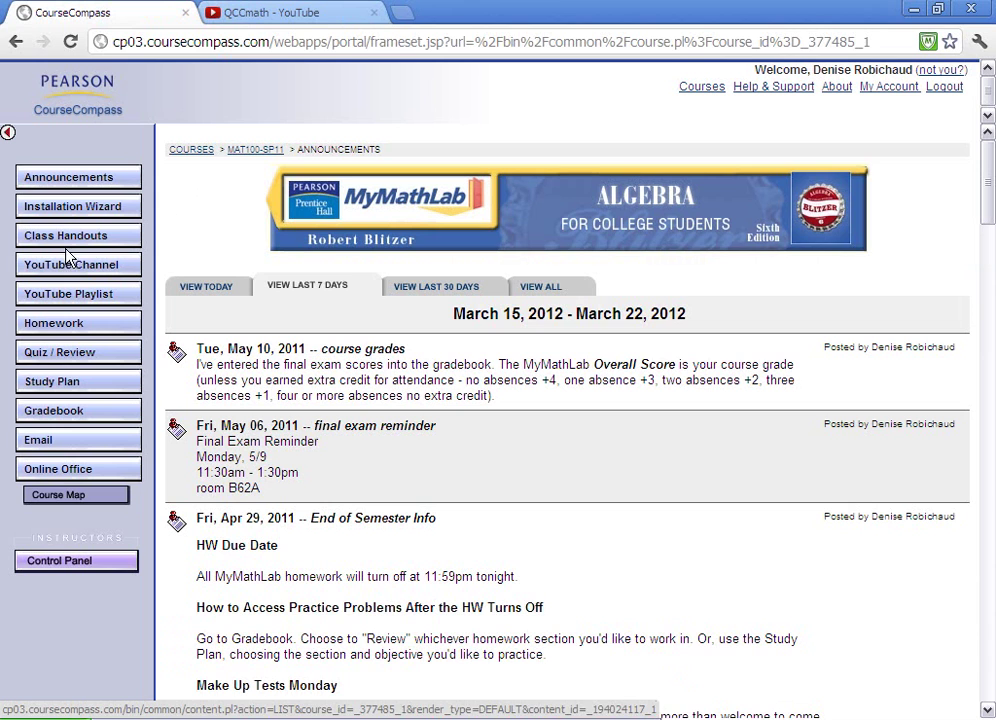
Step: Open the course menu management page for MAT100-SP11 and look over its menu items
{"action": "left_click", "coordinate": [59, 563]}
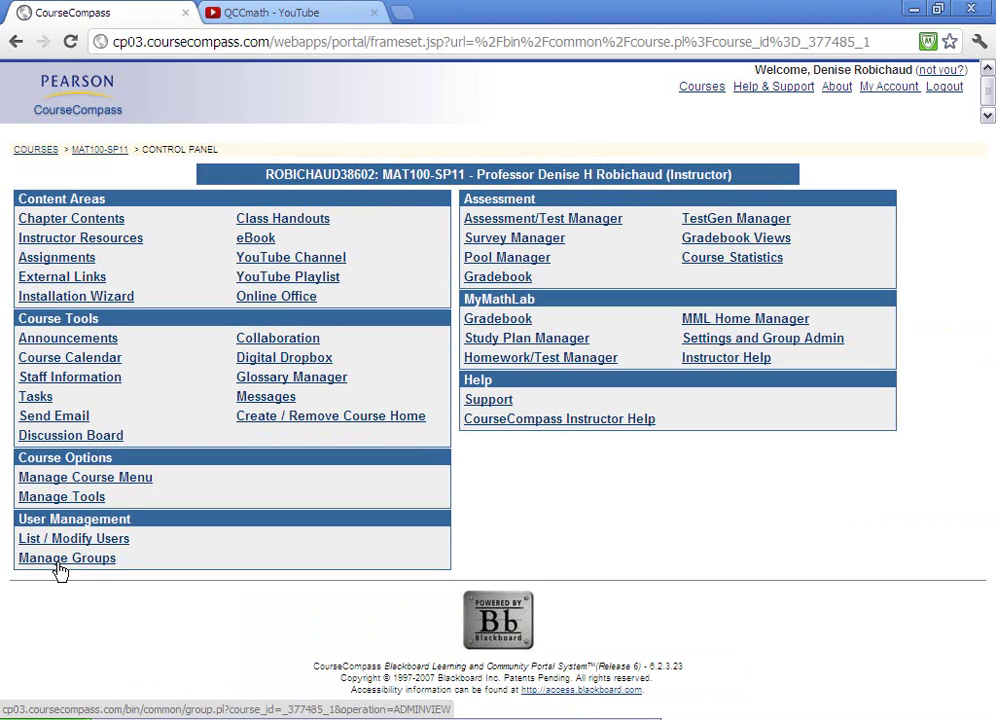
{"action": "left_click", "coordinate": [118, 486]}
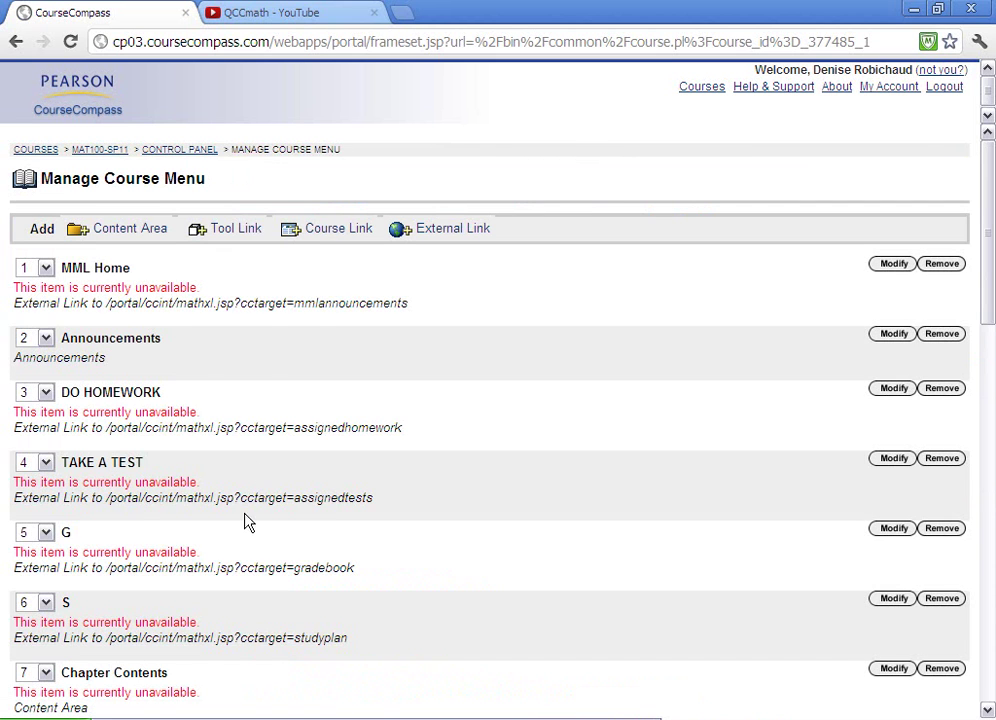
{"action": "scroll", "coordinate": [236, 531], "scroll_direction": "down", "scroll_amount": 1}
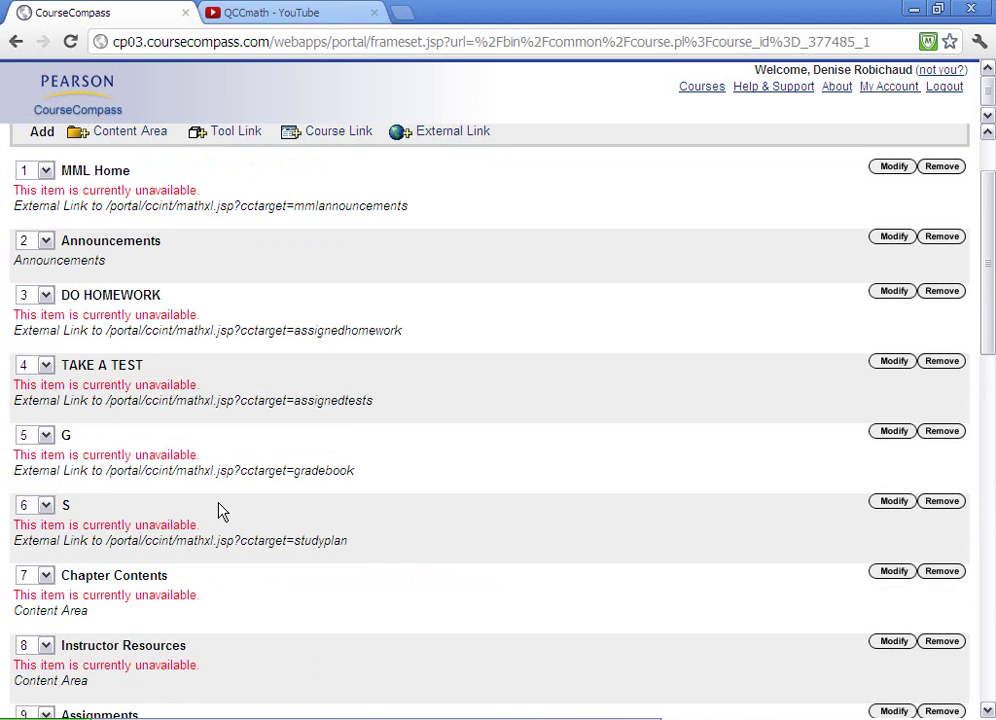
{"action": "scroll", "coordinate": [220, 505], "scroll_direction": "up", "scroll_amount": 1}
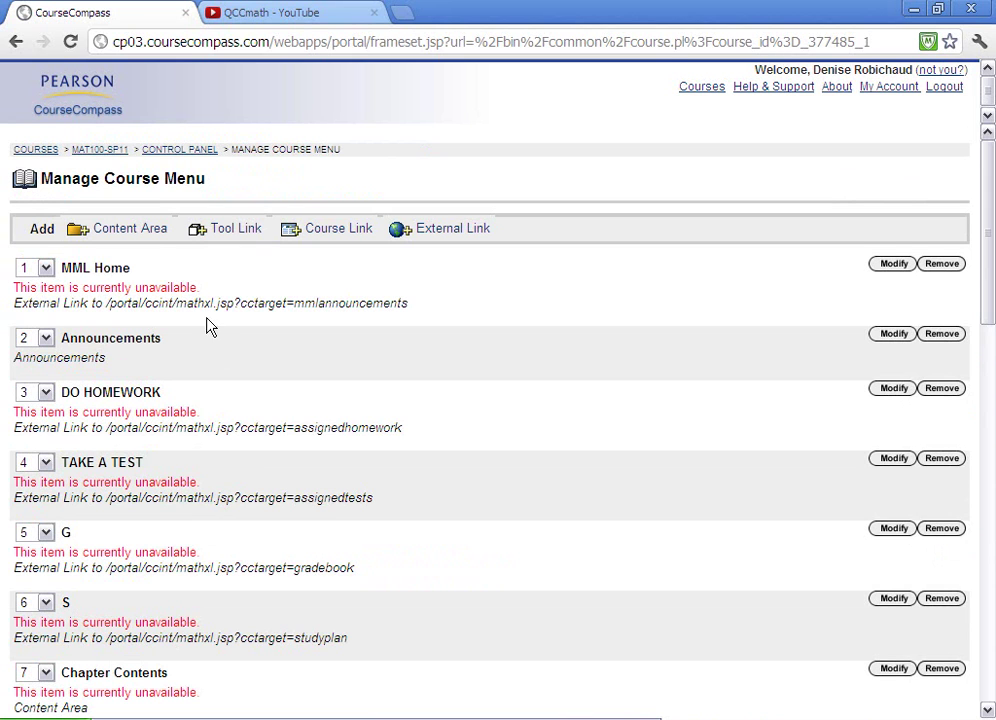
Step: Fill in a new content area named YouTube Channel with guest access allowed, and cancel it without submitting
{"action": "left_click", "coordinate": [107, 234]}
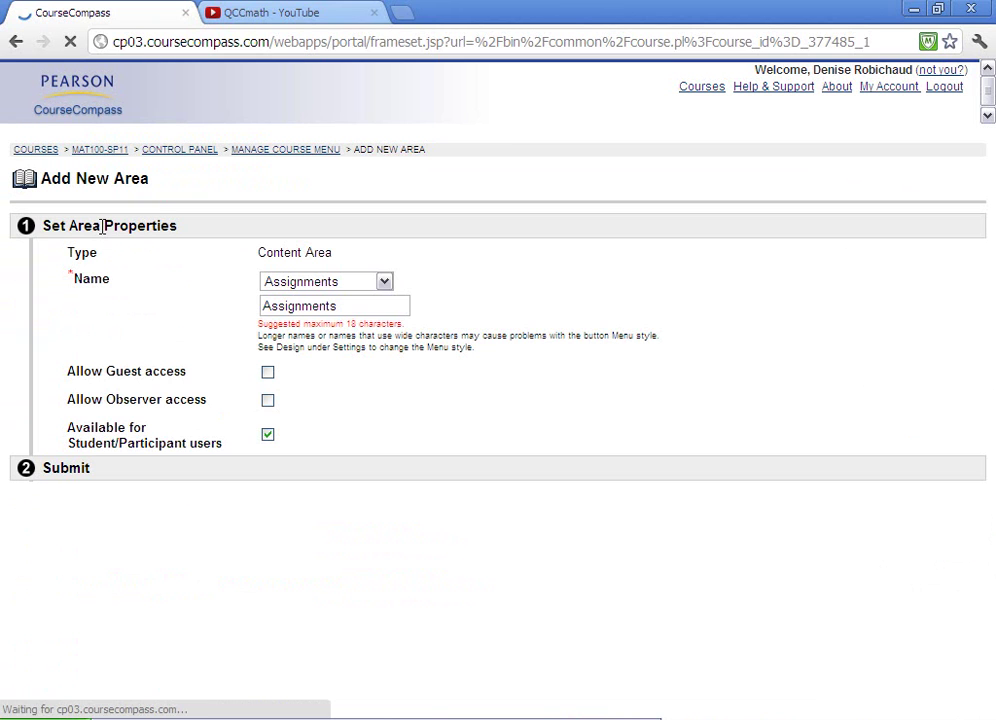
{"action": "left_click", "coordinate": [383, 284]}
{"action": "left_click", "coordinate": [300, 300]}
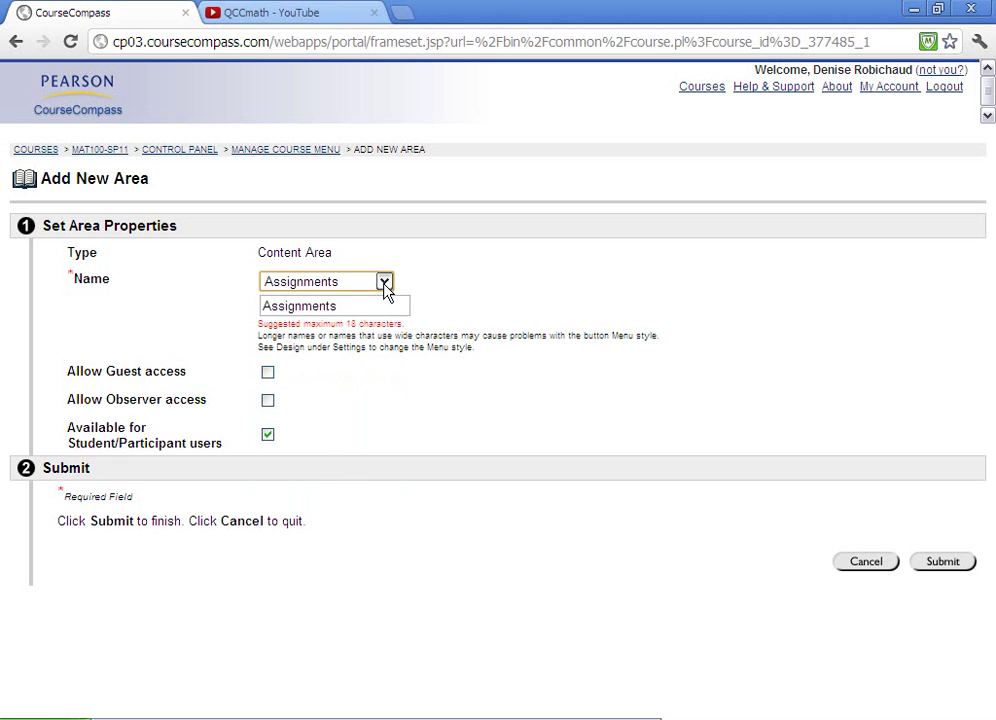
{"action": "left_click_drag", "start_coordinate": [366, 304], "coordinate": [228, 302]}
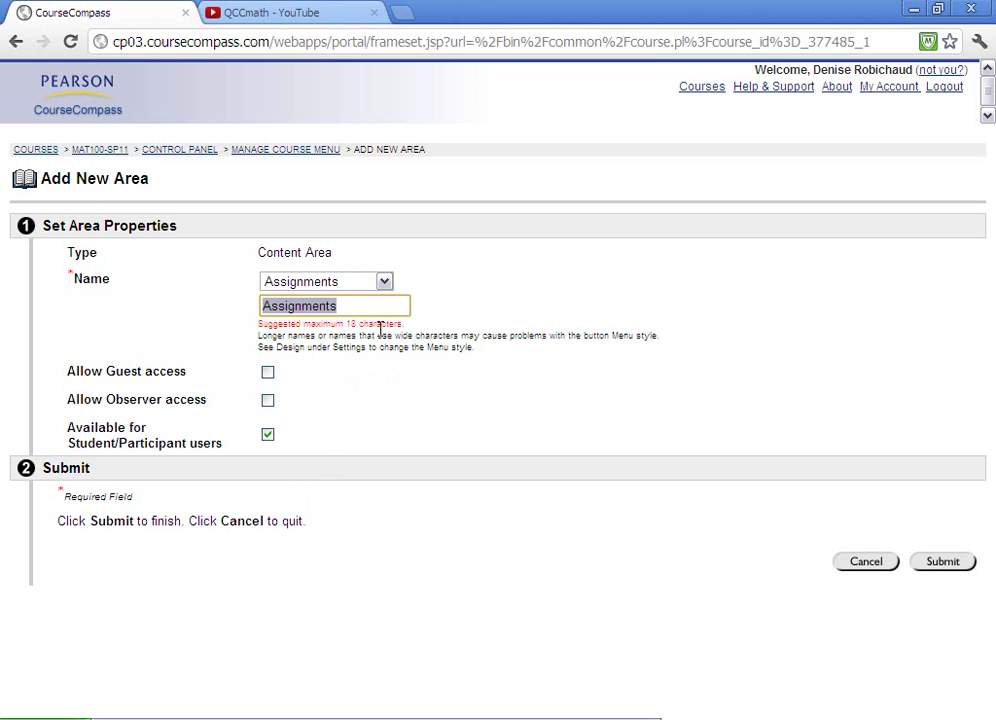
{"action": "type", "text": "you"}
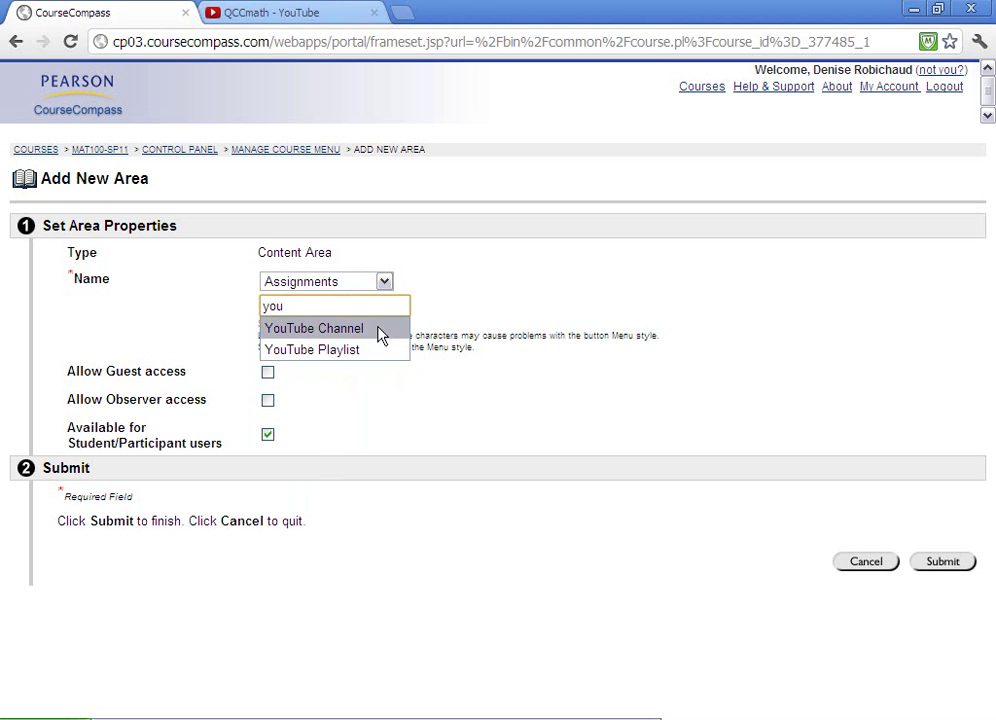
{"action": "left_click", "coordinate": [378, 330]}
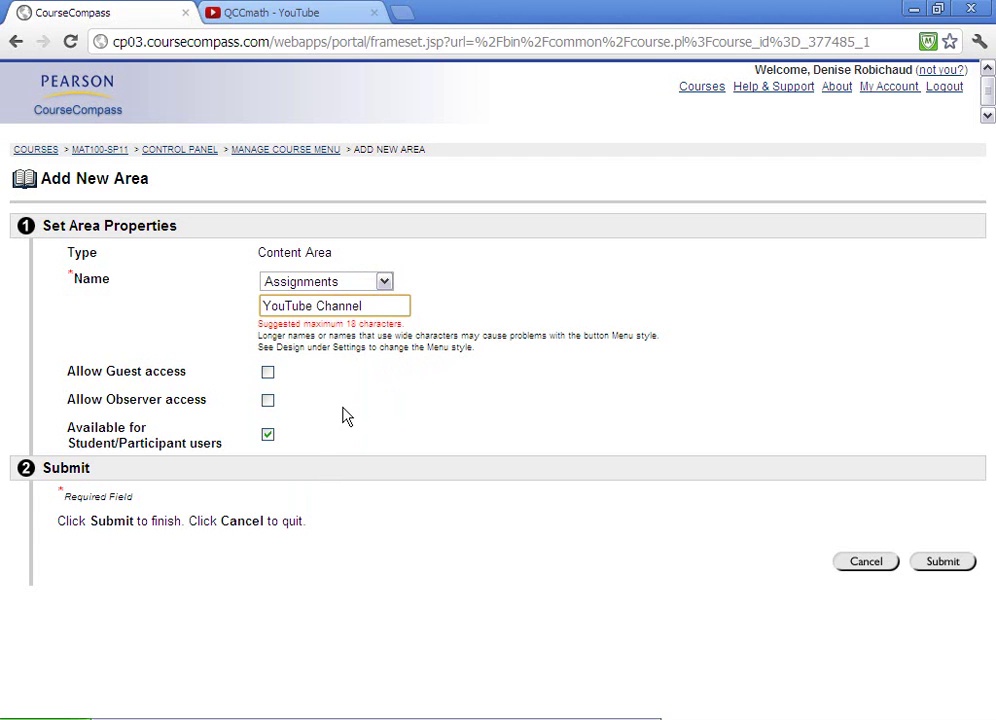
{"action": "left_click", "coordinate": [267, 372]}
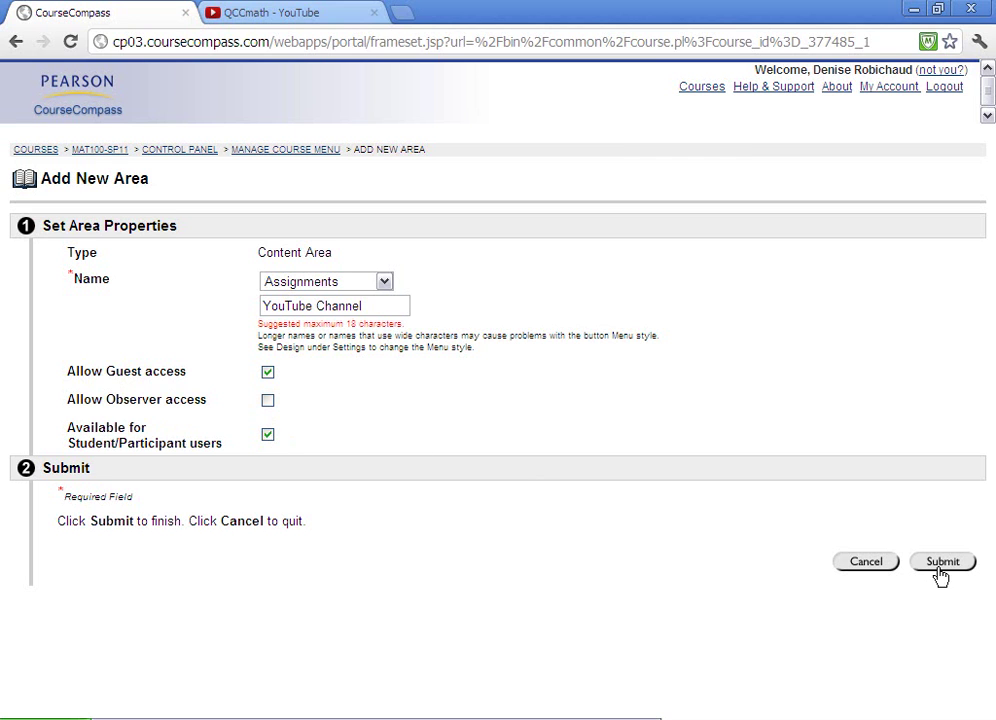
{"action": "left_click", "coordinate": [864, 563]}
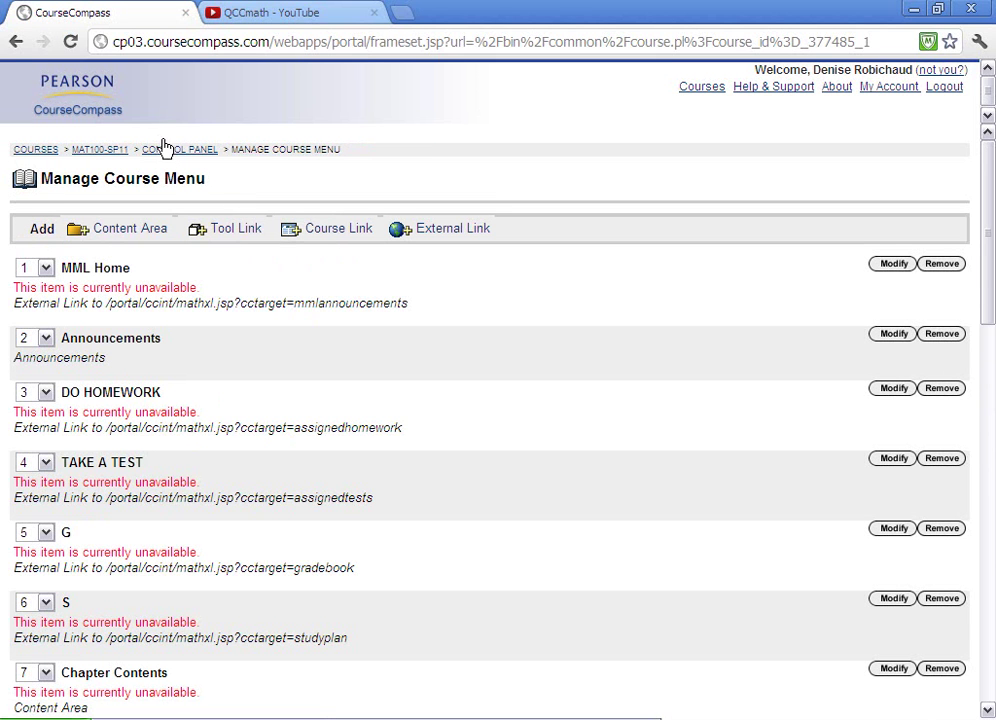
Step: Return to the MAT100-SP11 course home and open its YouTube Channel area in edit view
{"action": "left_click", "coordinate": [104, 152]}
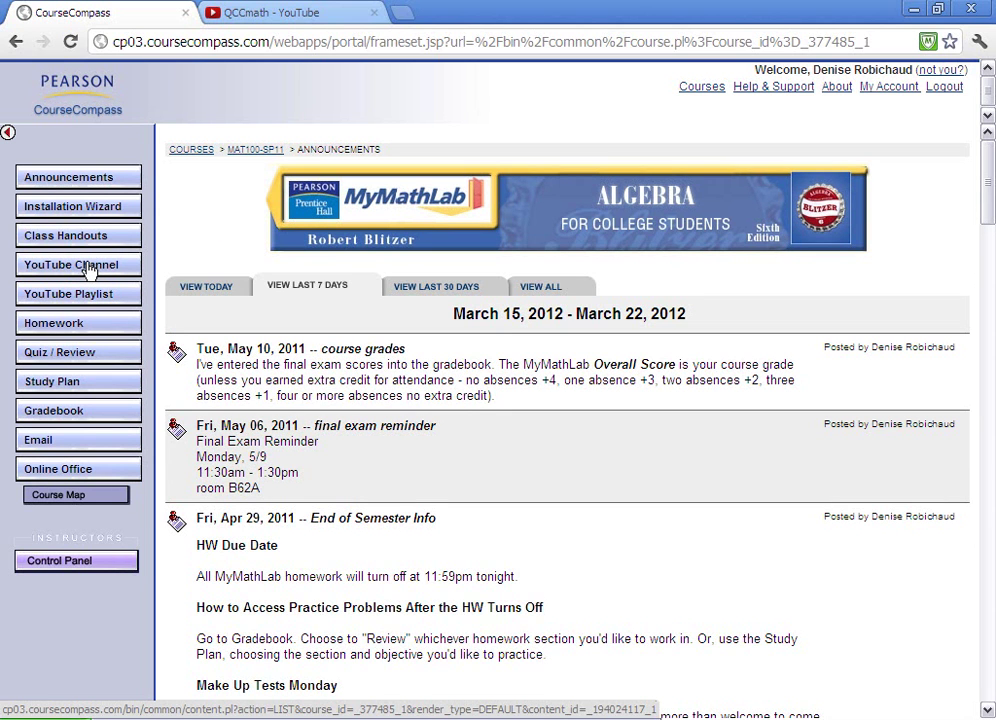
{"action": "left_click", "coordinate": [88, 265]}
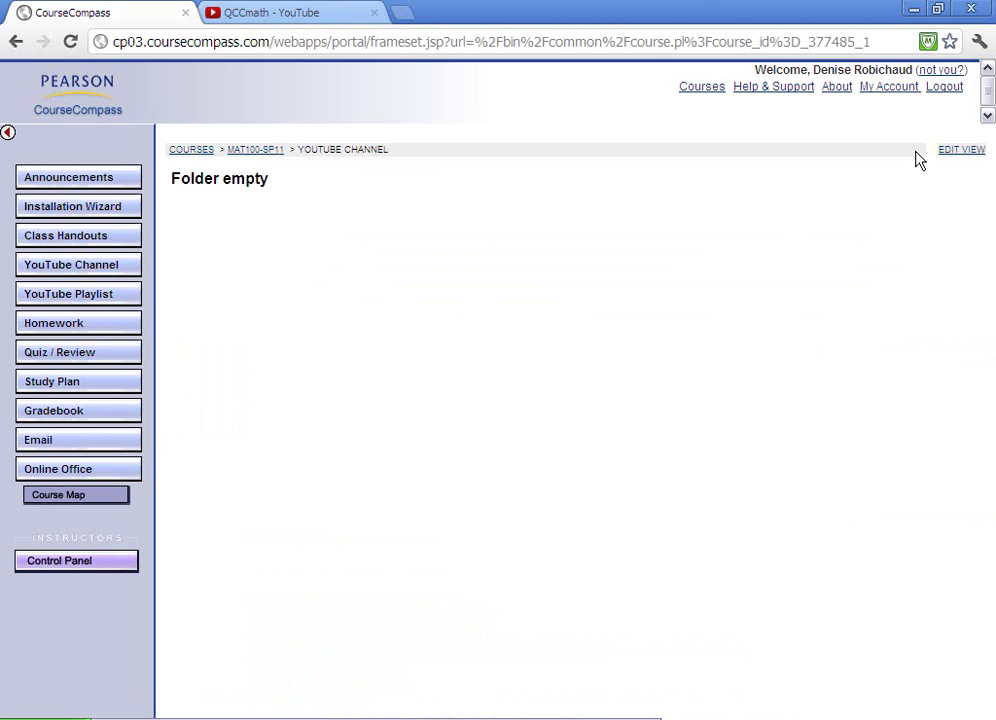
{"action": "left_click", "coordinate": [948, 151]}
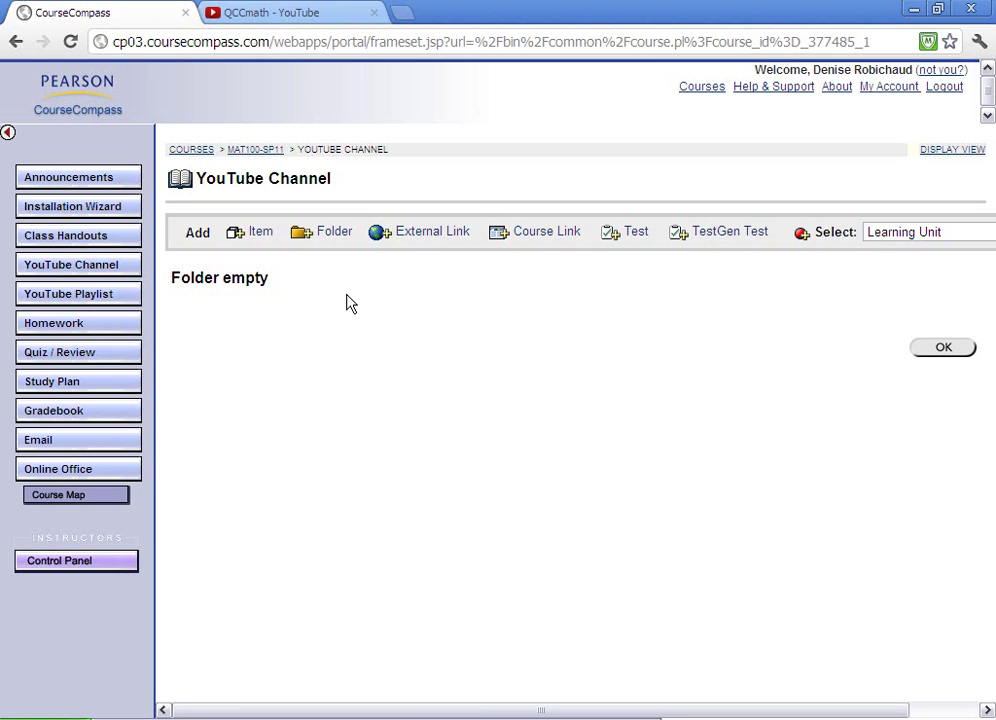
{"action": "left_click", "coordinate": [406, 238]}
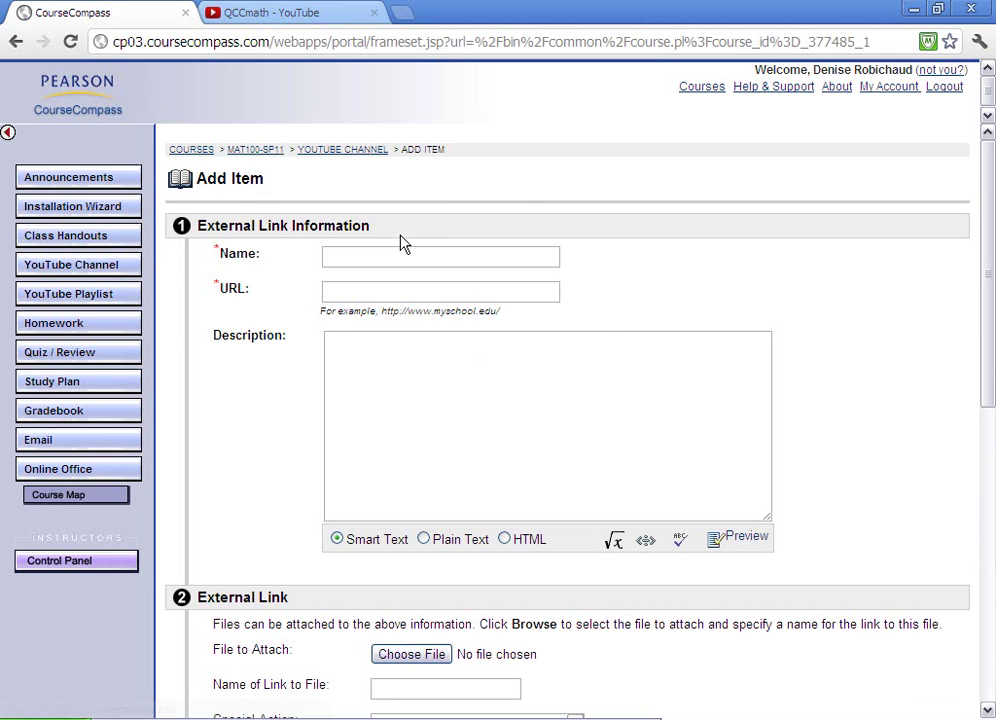
{"action": "left_click", "coordinate": [337, 291]}
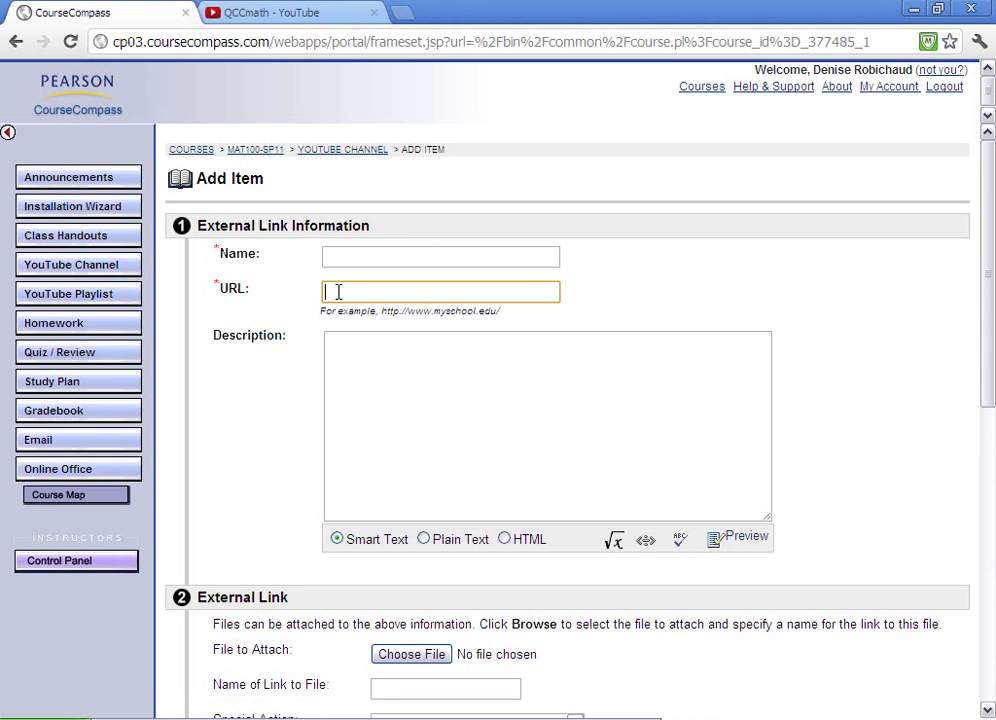
{"action": "type", "text": "http://www.youtube.com/qccmath"}
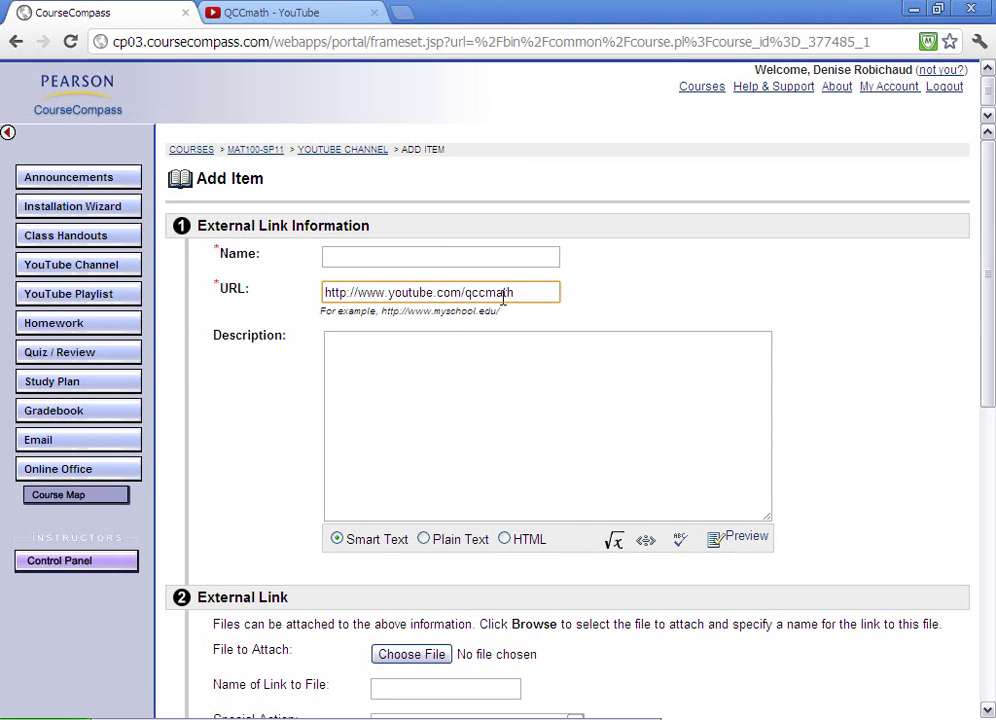
{"action": "left_click", "coordinate": [485, 263]}
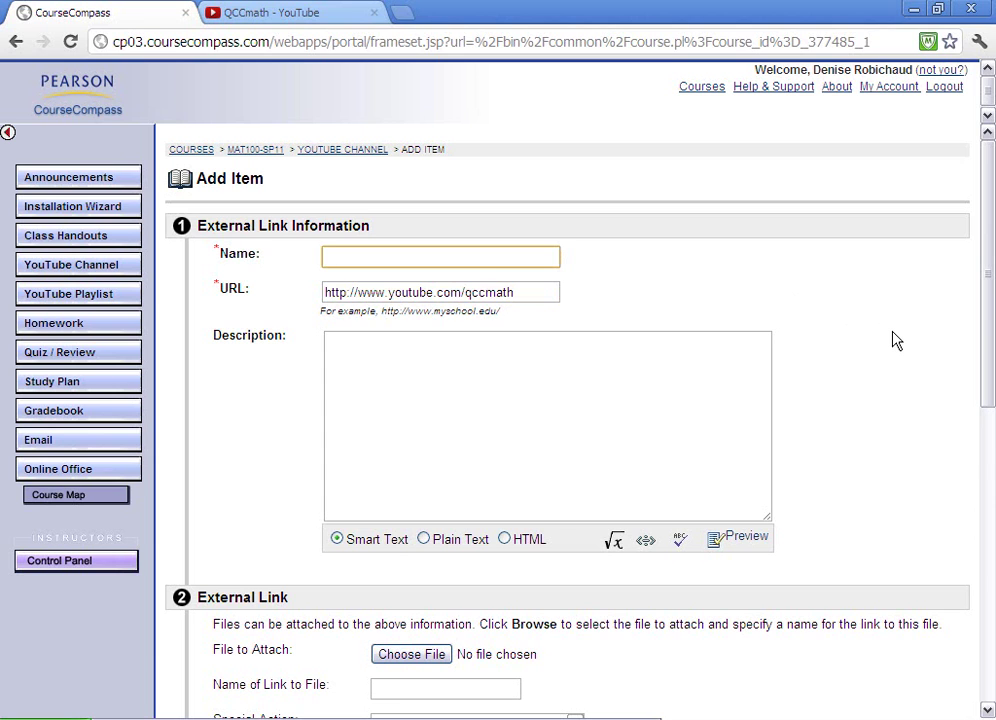
{"action": "type", "text": "www.youtube "}
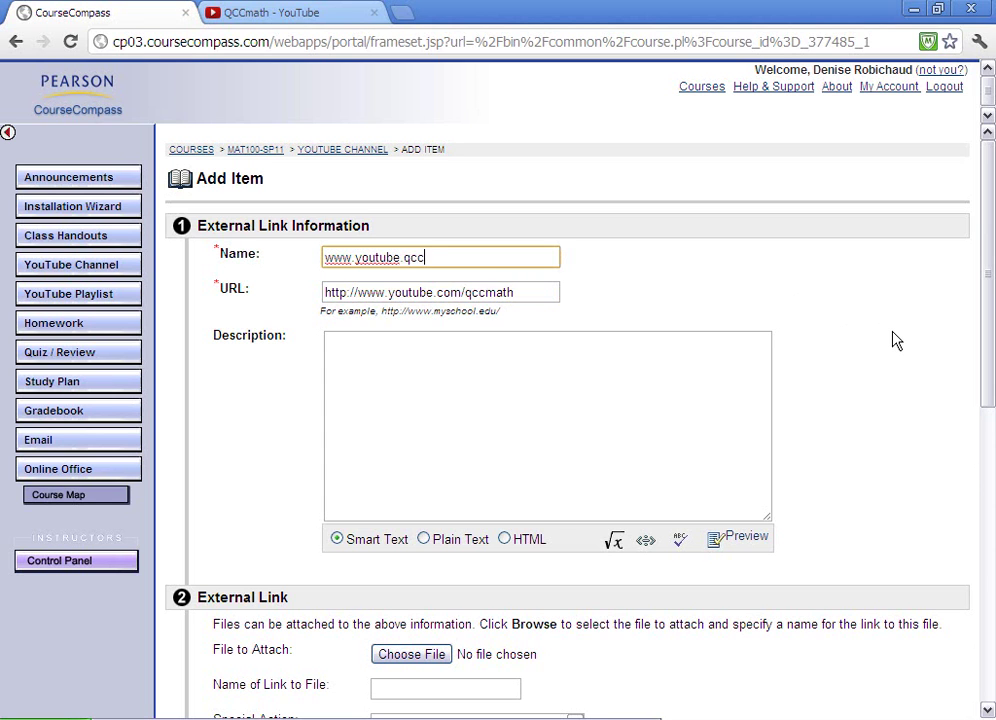
{"action": "type", "text": "com/qccmath"}
{"action": "left_click", "coordinate": [670, 453]}
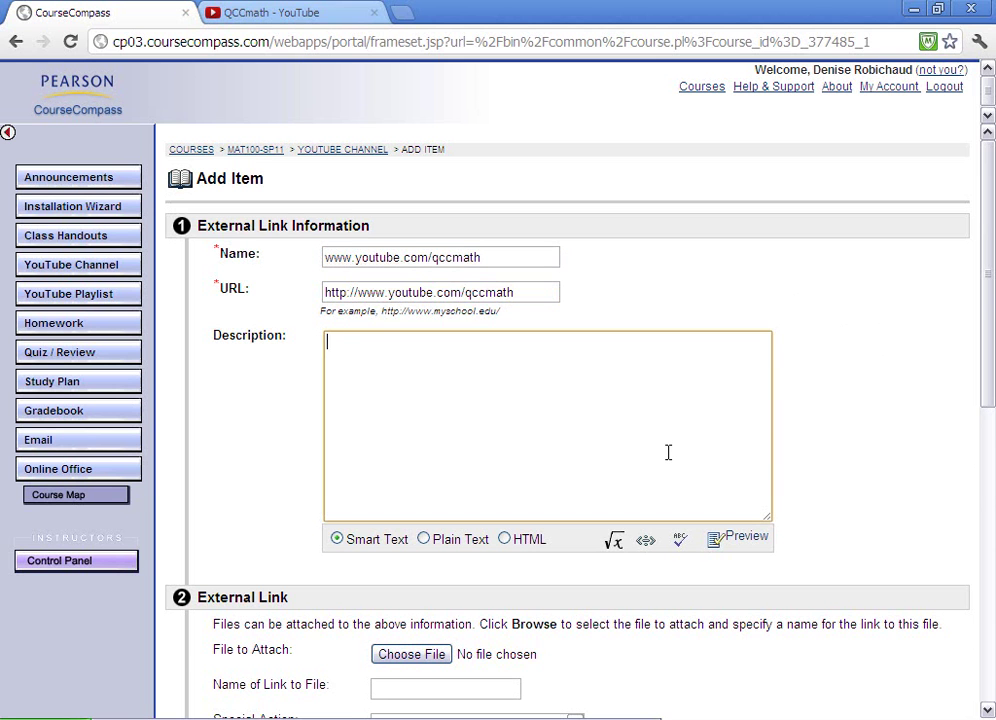
Step: Set the external link to open in a new window
{"action": "scroll", "coordinate": [667, 453], "scroll_direction": "down", "scroll_amount": 2}
{"action": "scroll", "coordinate": [660, 467], "scroll_direction": "down", "scroll_amount": 3}
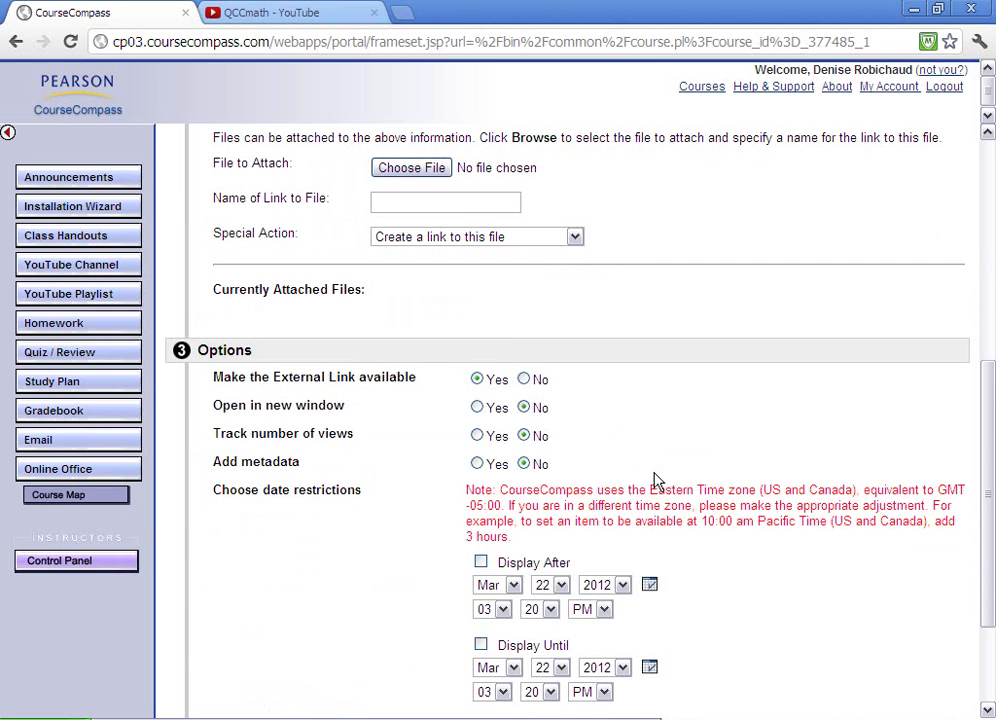
{"action": "left_click", "coordinate": [477, 408]}
{"action": "scroll", "coordinate": [771, 591], "scroll_direction": "down", "scroll_amount": 3}
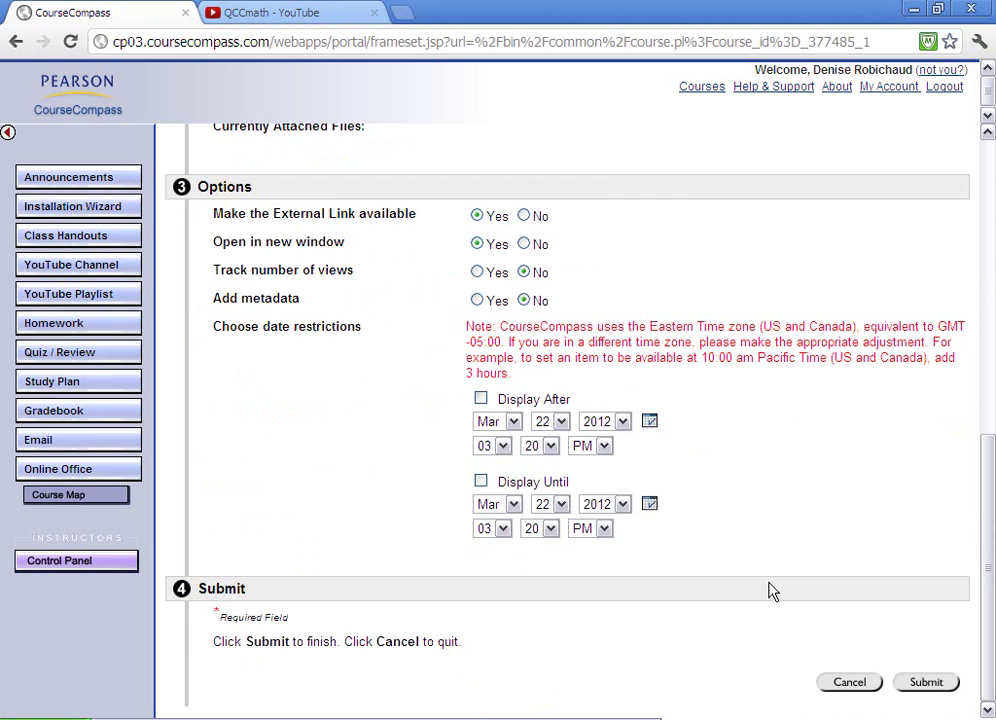
Step: Submit the external link to the QCCmath channel and test it from the YouTube Channel area's display view, closing the page it opens
{"action": "left_click", "coordinate": [926, 684]}
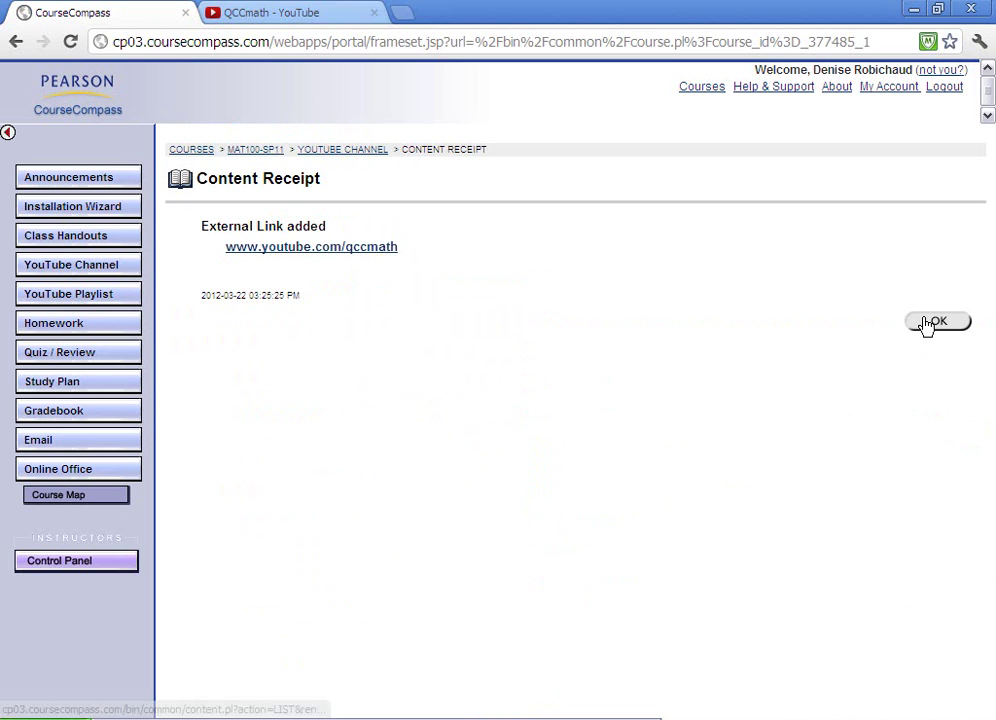
{"action": "left_click", "coordinate": [926, 323]}
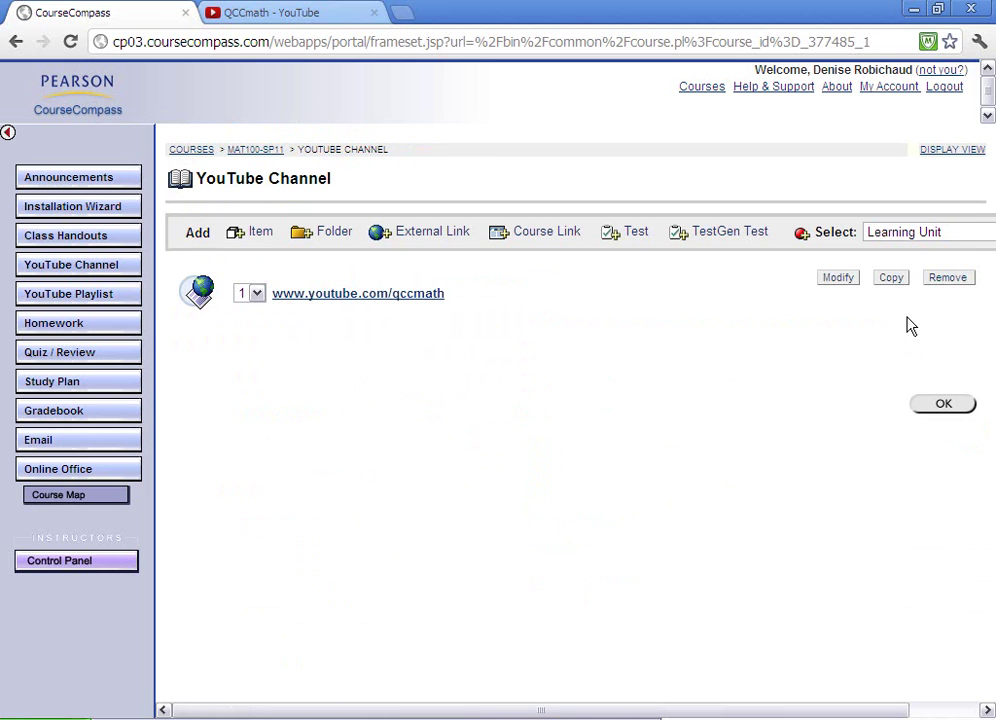
{"action": "left_click", "coordinate": [937, 155]}
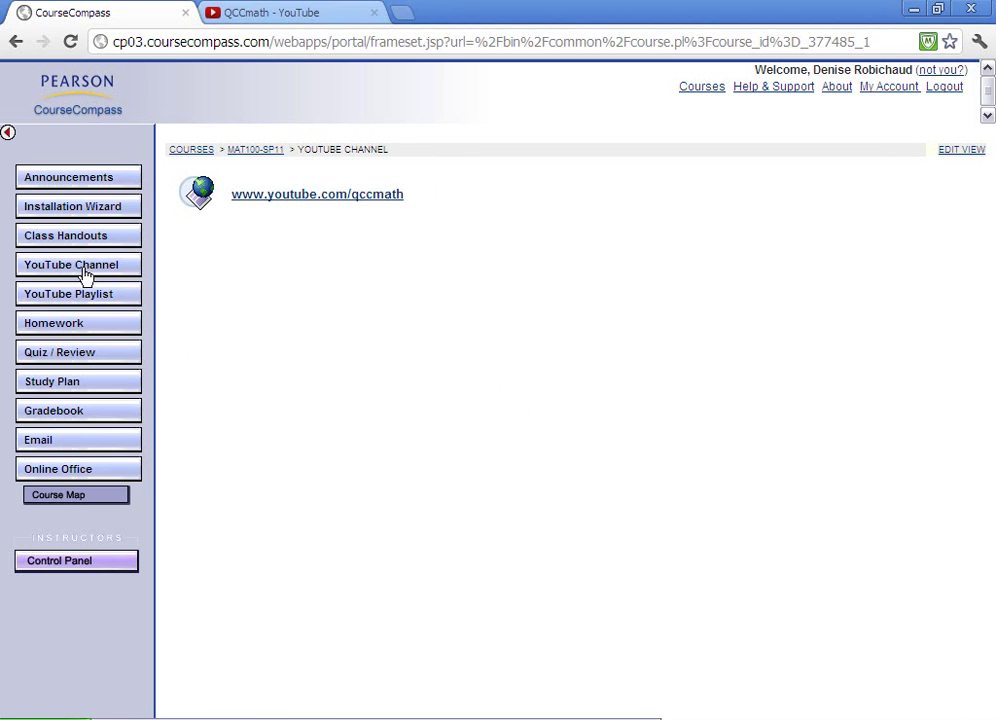
{"action": "left_click", "coordinate": [299, 200]}
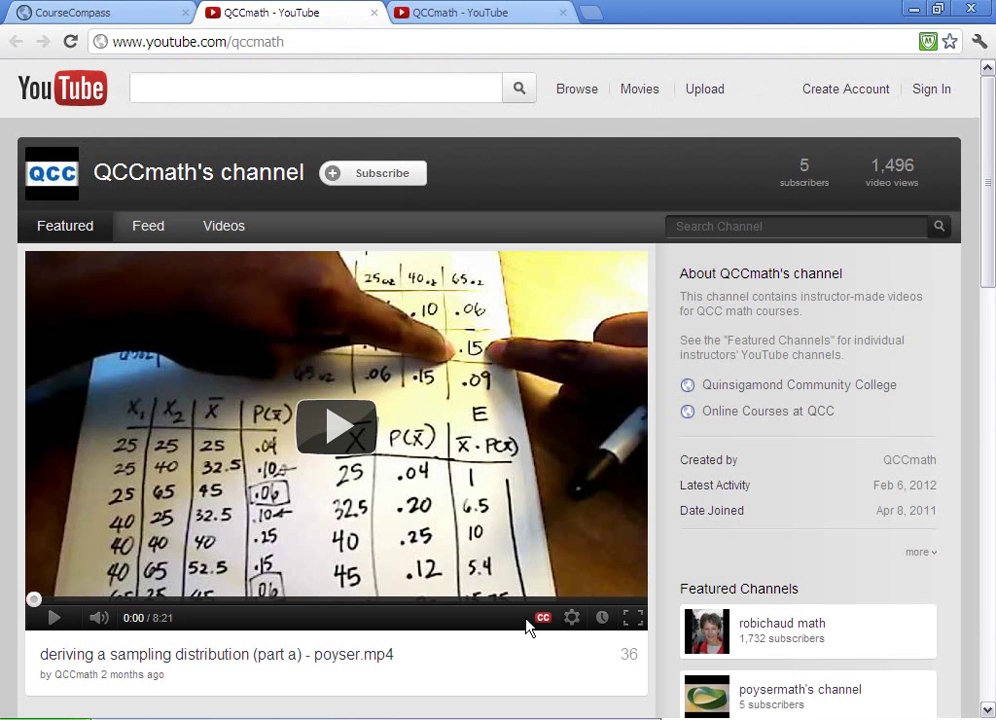
{"action": "left_click", "coordinate": [374, 13]}
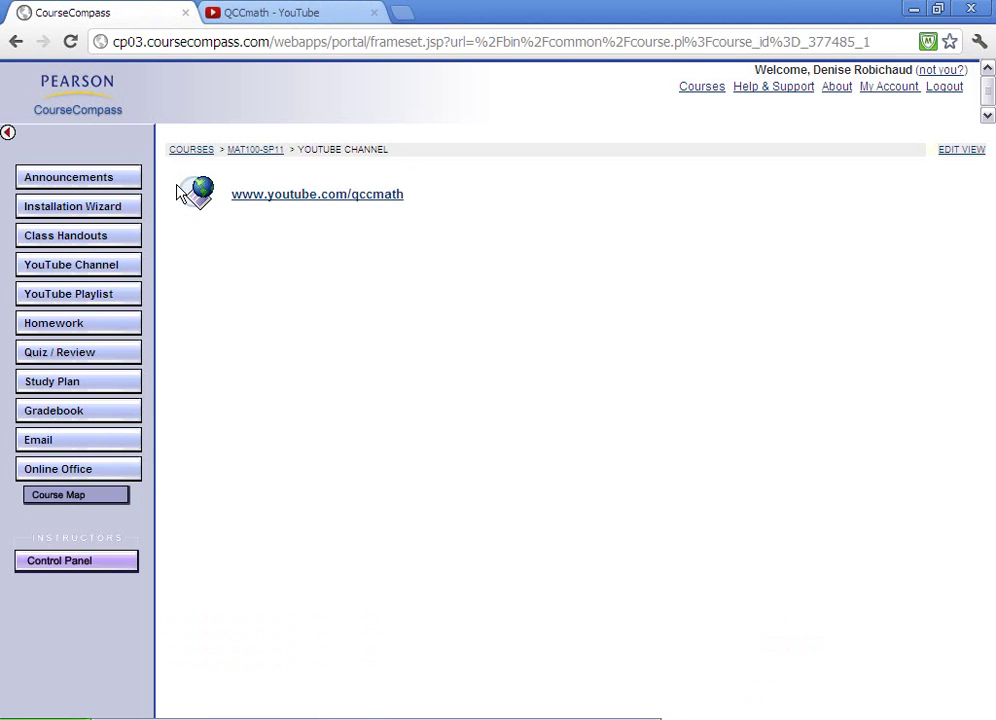
Step: Return to the MAT100-SP11 course home and open its YouTube Playlist area
{"action": "left_click", "coordinate": [253, 152]}
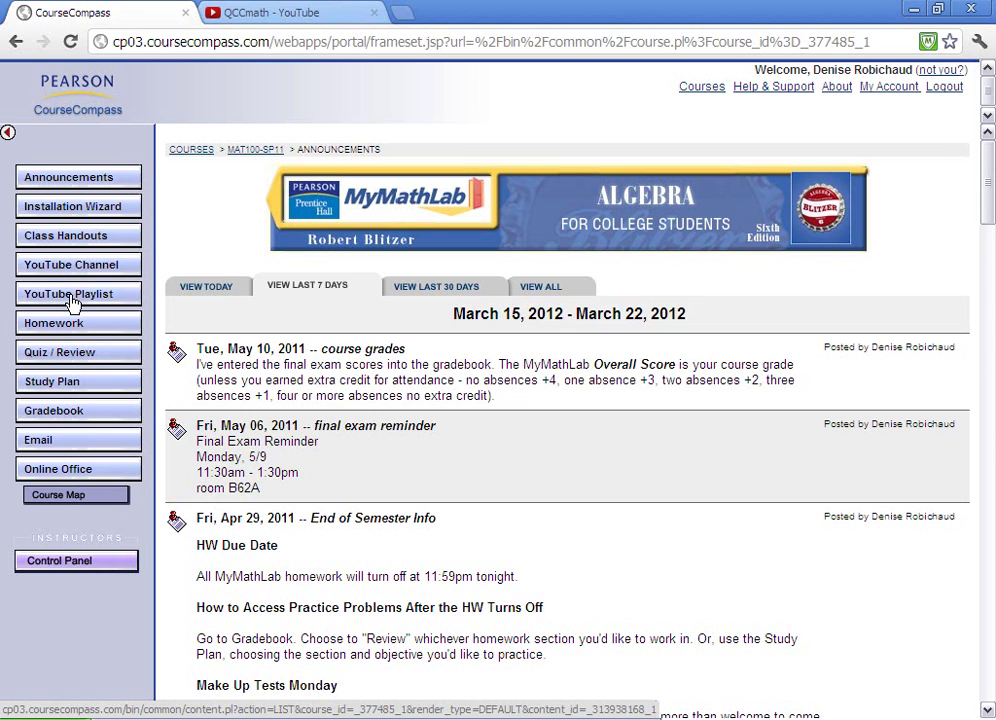
{"action": "left_click", "coordinate": [71, 301]}
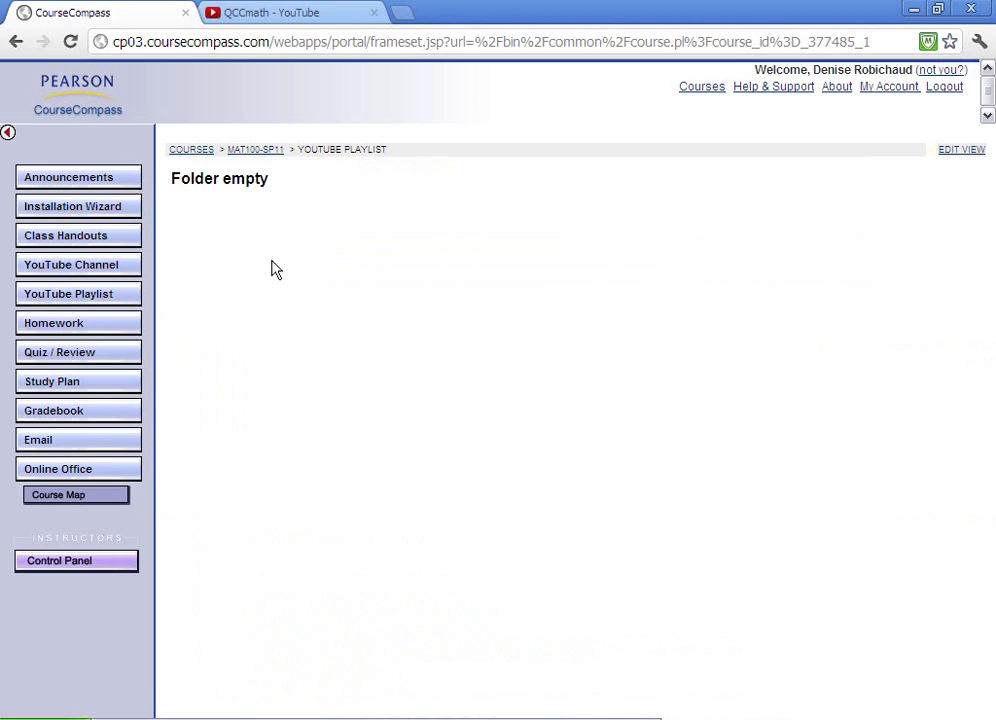
Step: Open the Beginning Algebra playlist from the QCCmath channel on YouTube and copy its share link
{"action": "left_click", "coordinate": [304, 15]}
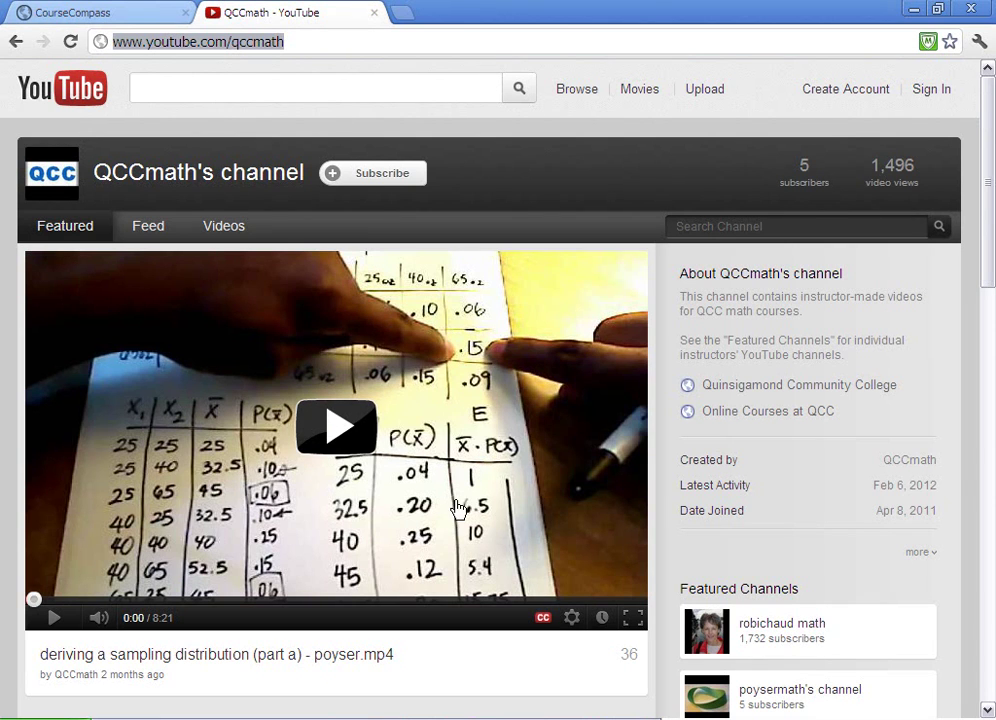
{"action": "scroll", "coordinate": [459, 508], "scroll_direction": "down", "scroll_amount": 5}
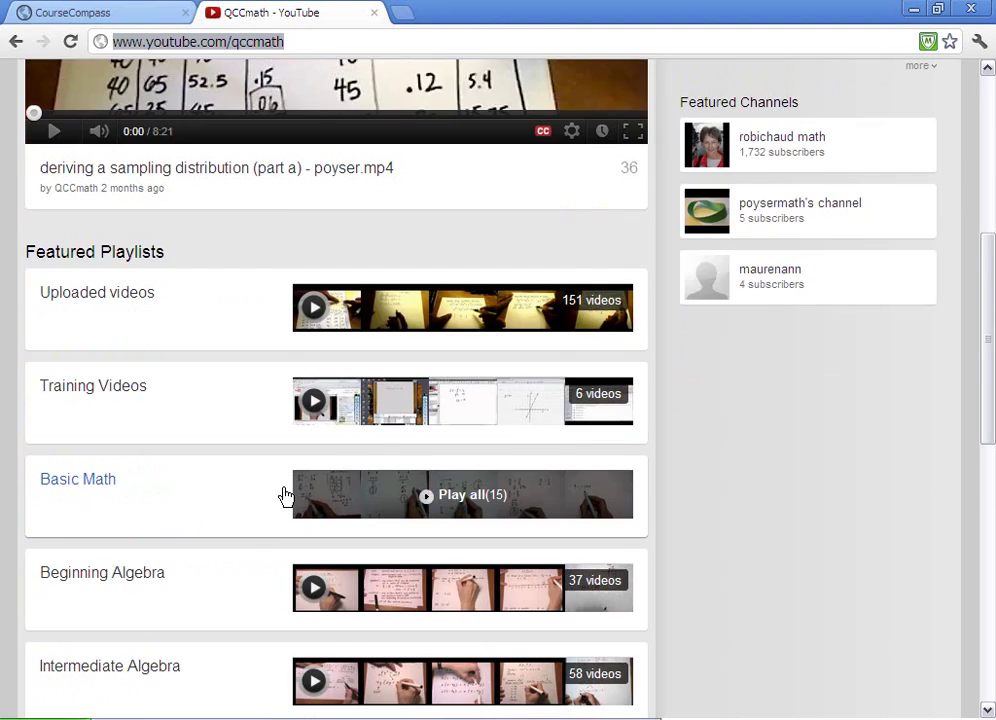
{"action": "scroll", "coordinate": [285, 495], "scroll_direction": "down", "scroll_amount": 1}
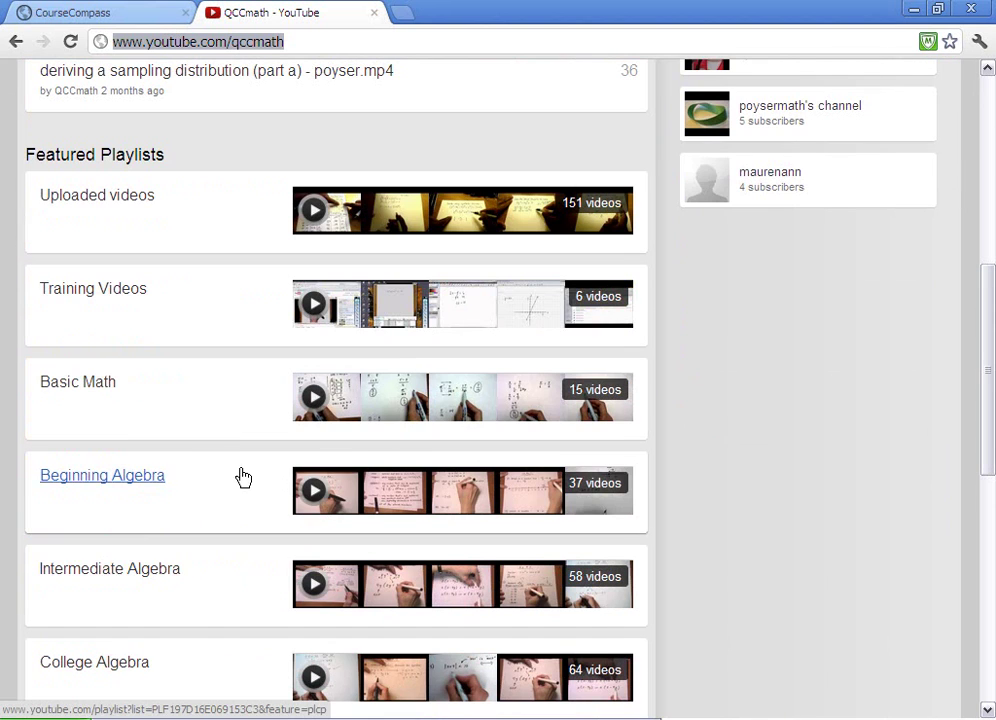
{"action": "left_click", "coordinate": [155, 482]}
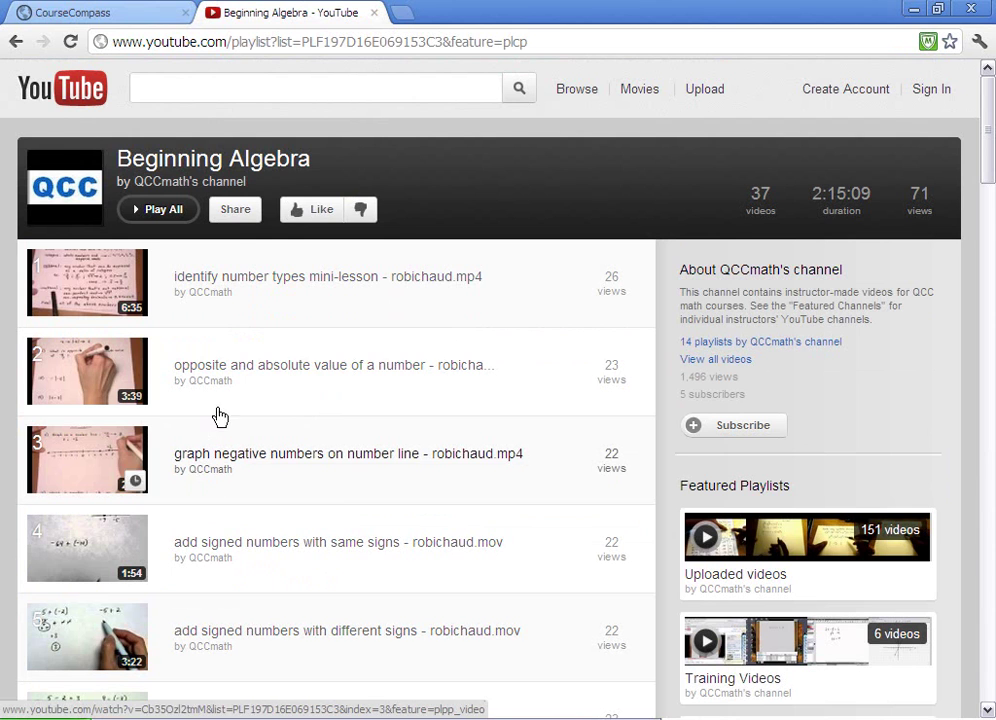
{"action": "left_click", "coordinate": [236, 211]}
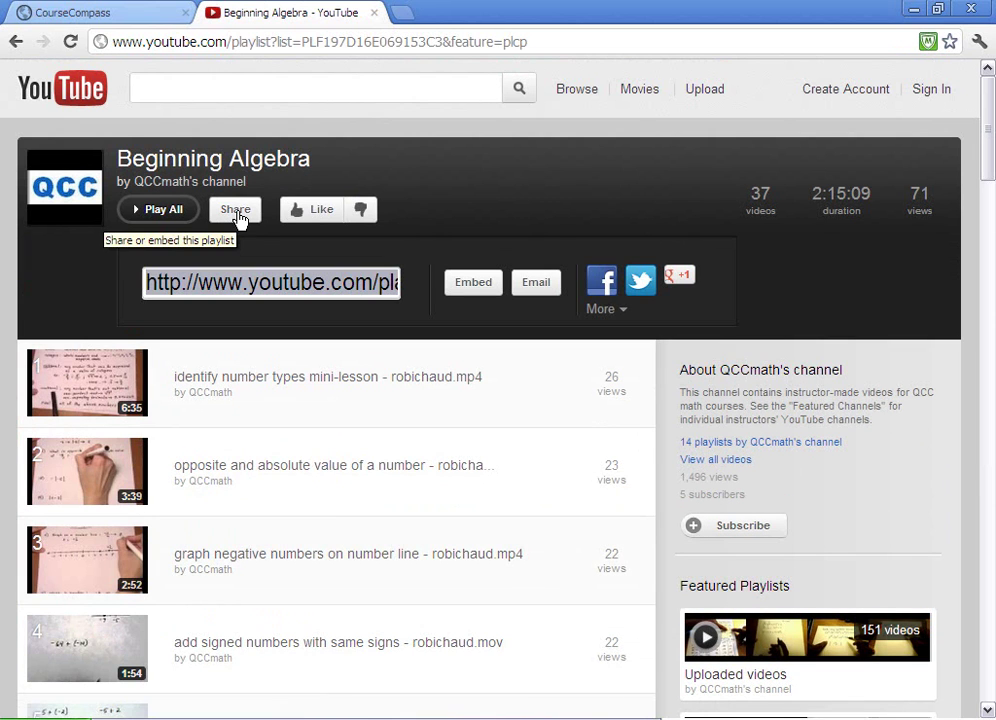
{"action": "left_click", "coordinate": [239, 284]}
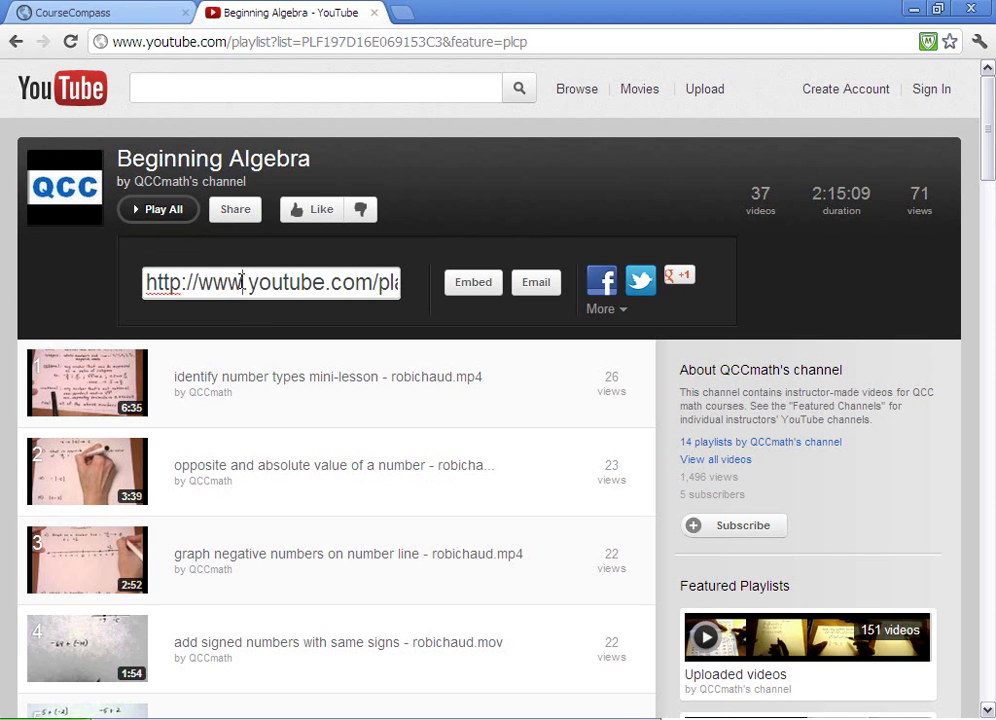
{"action": "left_click", "coordinate": [246, 283]}
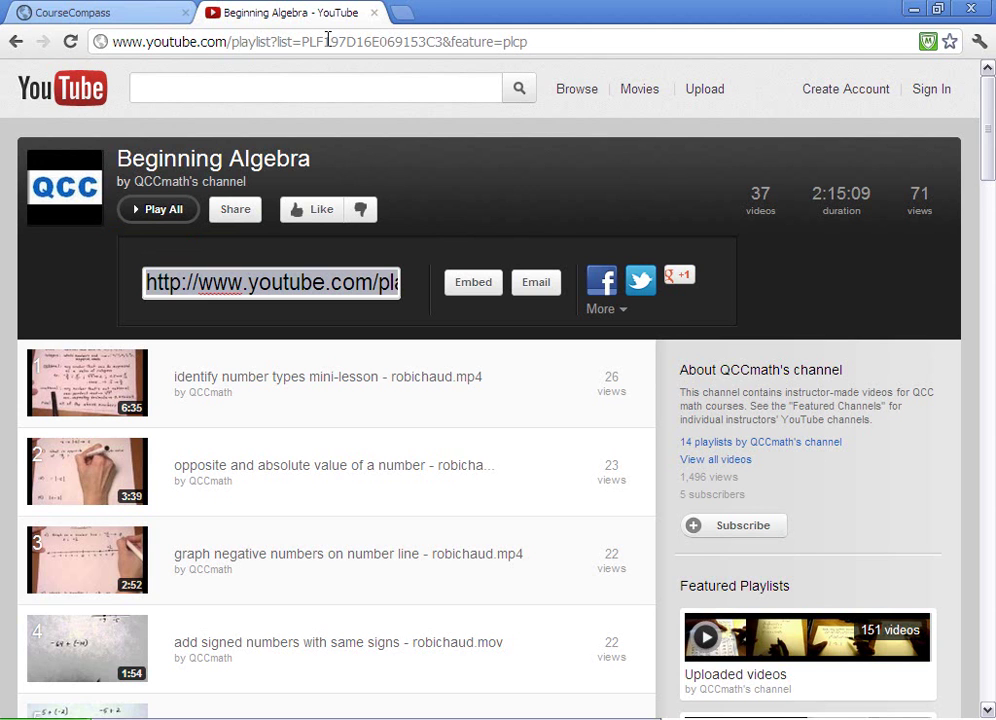
{"action": "left_click", "coordinate": [82, 15]}
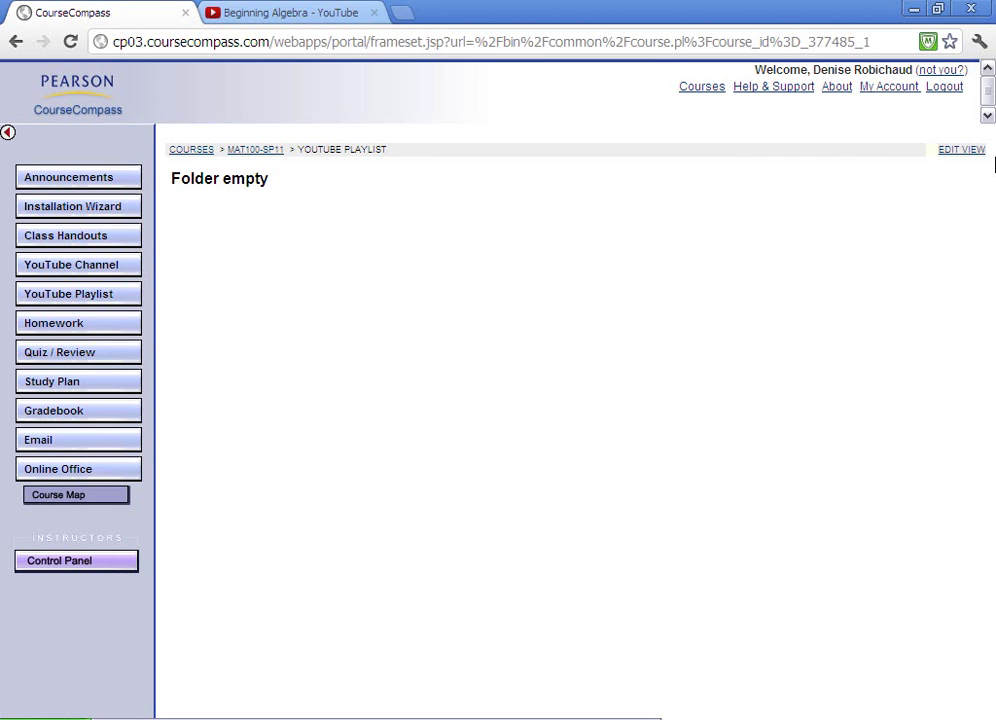
{"action": "left_click", "coordinate": [946, 154]}
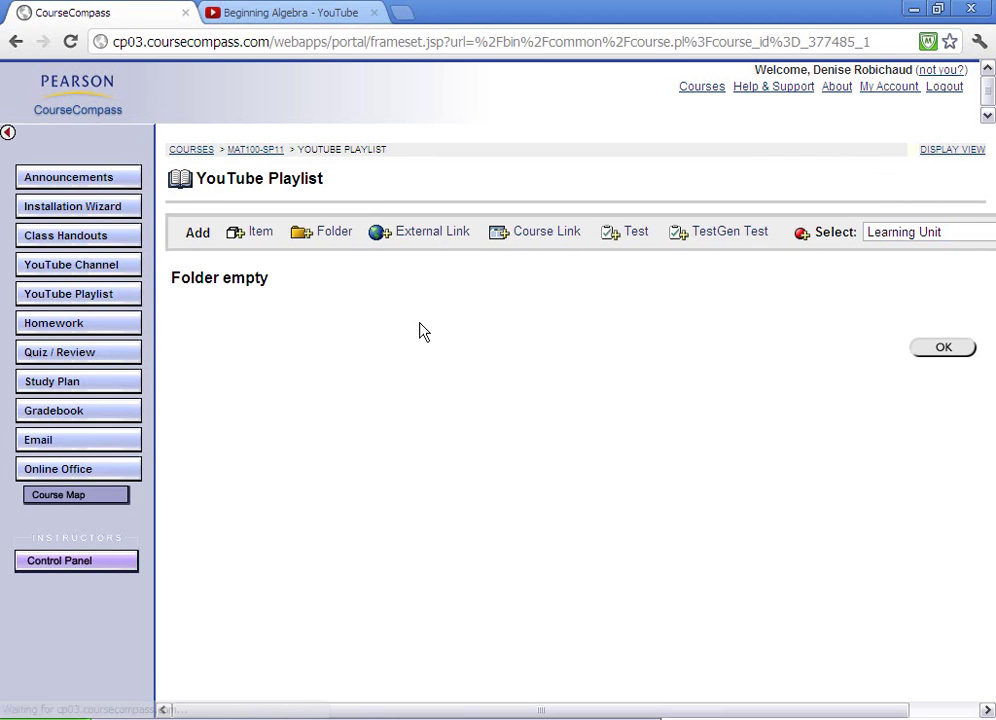
{"action": "left_click", "coordinate": [420, 233]}
{"action": "left_click", "coordinate": [365, 293]}
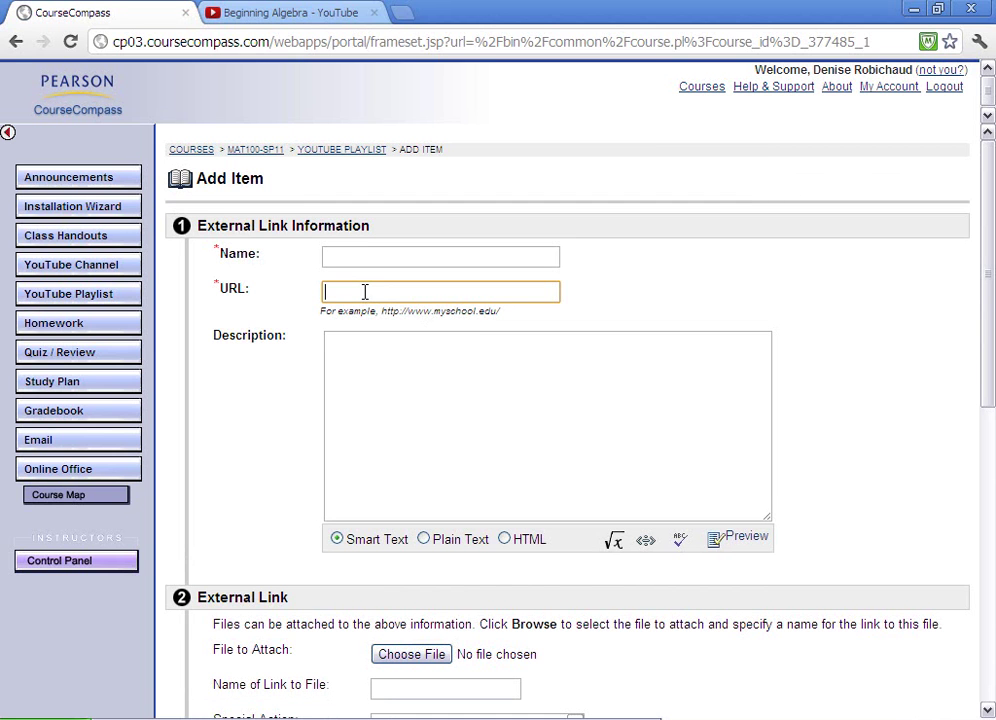
{"action": "type", "text": "http://www.youtube.com/playlist?list=PLF197D16E069153C3"}
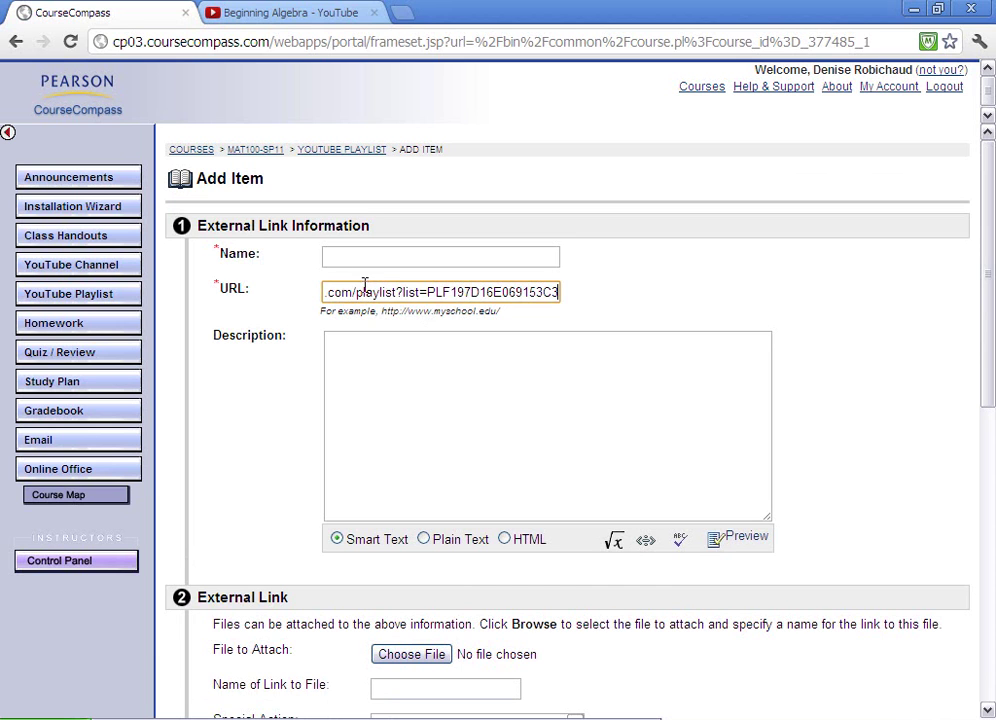
{"action": "left_click", "coordinate": [344, 256]}
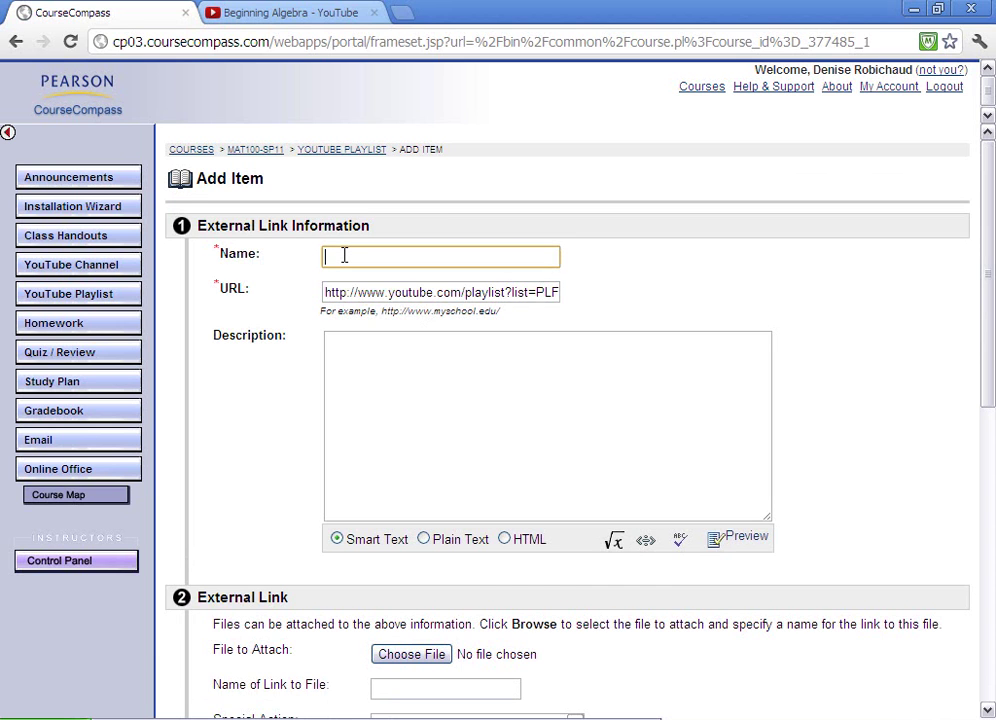
{"action": "type", "text": "beginning alg playlist"}
{"action": "left_click", "coordinate": [391, 379]}
Step: Set the playlist link to open in a new window and submit it
{"action": "scroll", "coordinate": [389, 387], "scroll_direction": "down", "scroll_amount": 4}
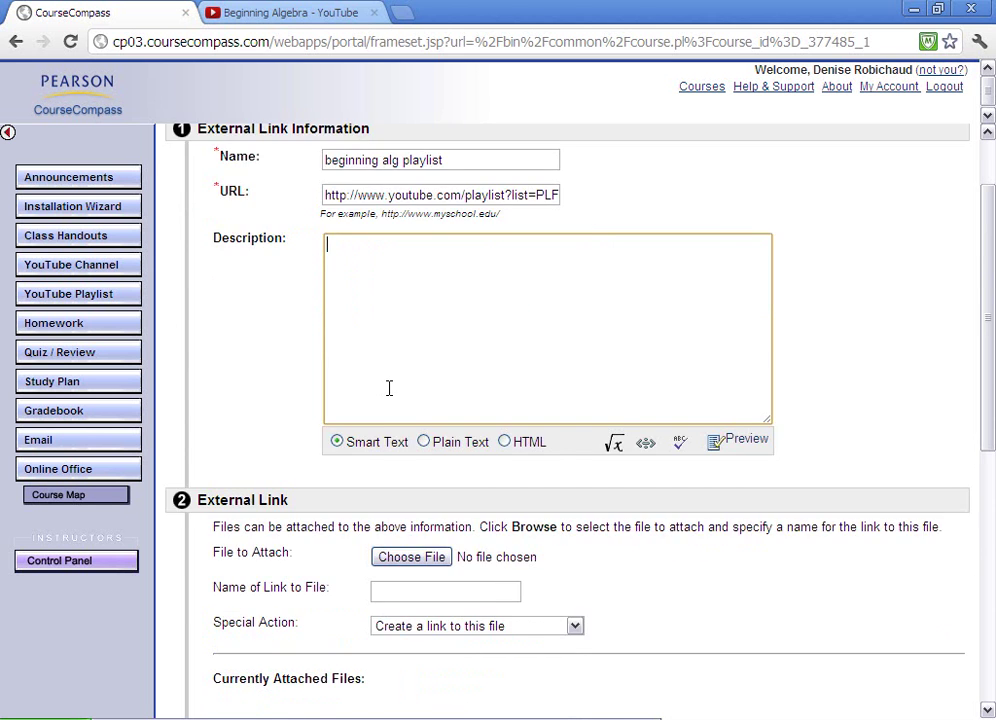
{"action": "left_click", "coordinate": [477, 504]}
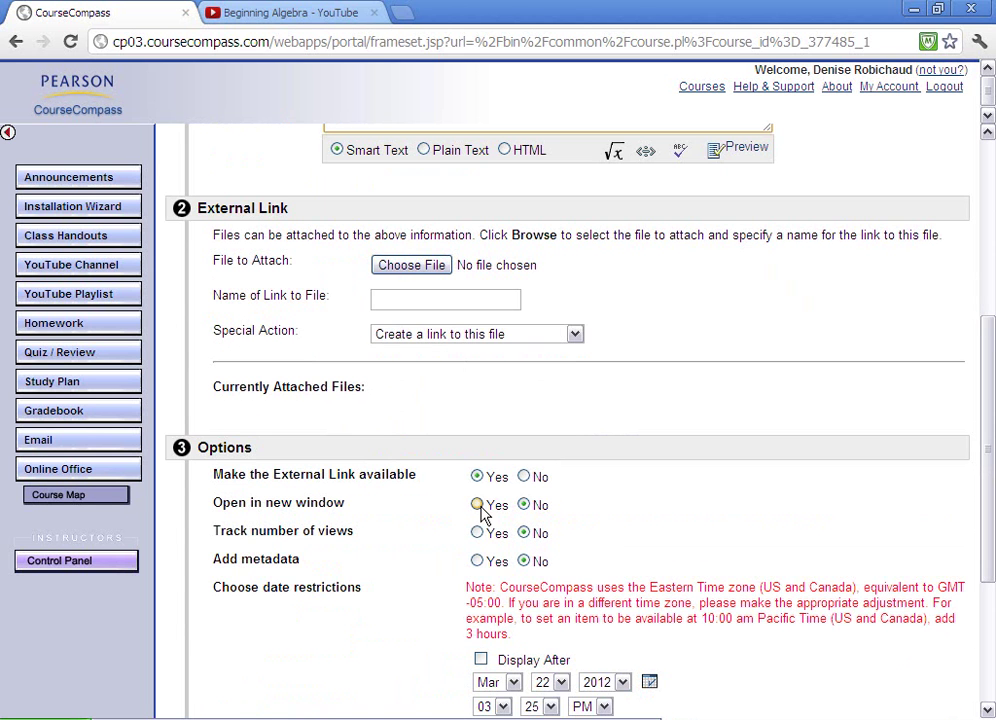
{"action": "scroll", "coordinate": [700, 560], "scroll_direction": "down", "scroll_amount": 3}
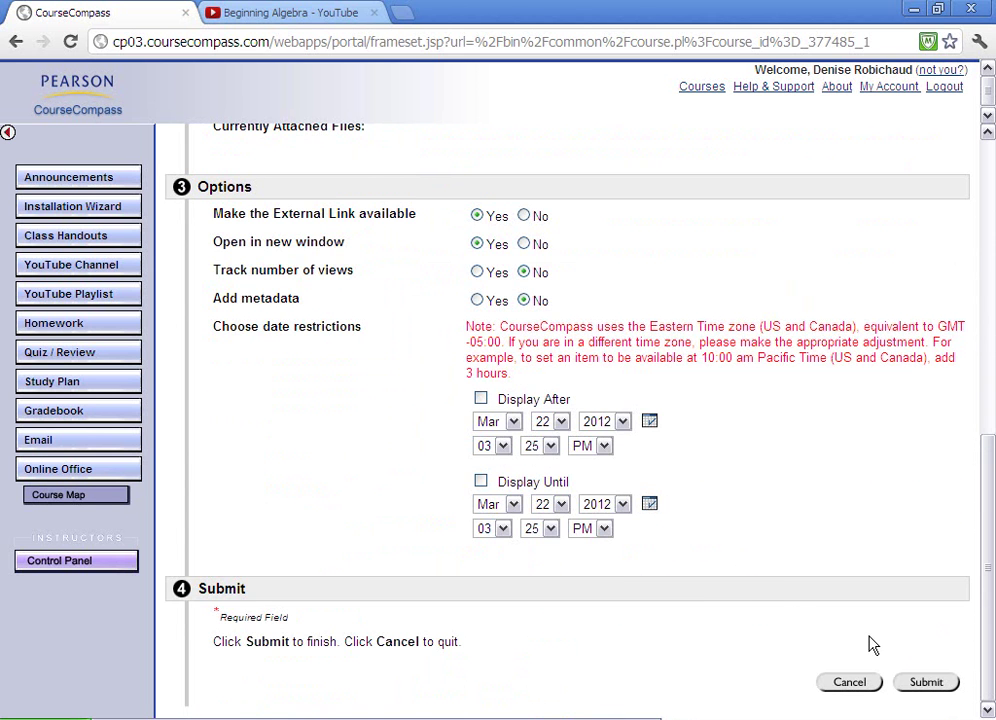
{"action": "left_click", "coordinate": [934, 685]}
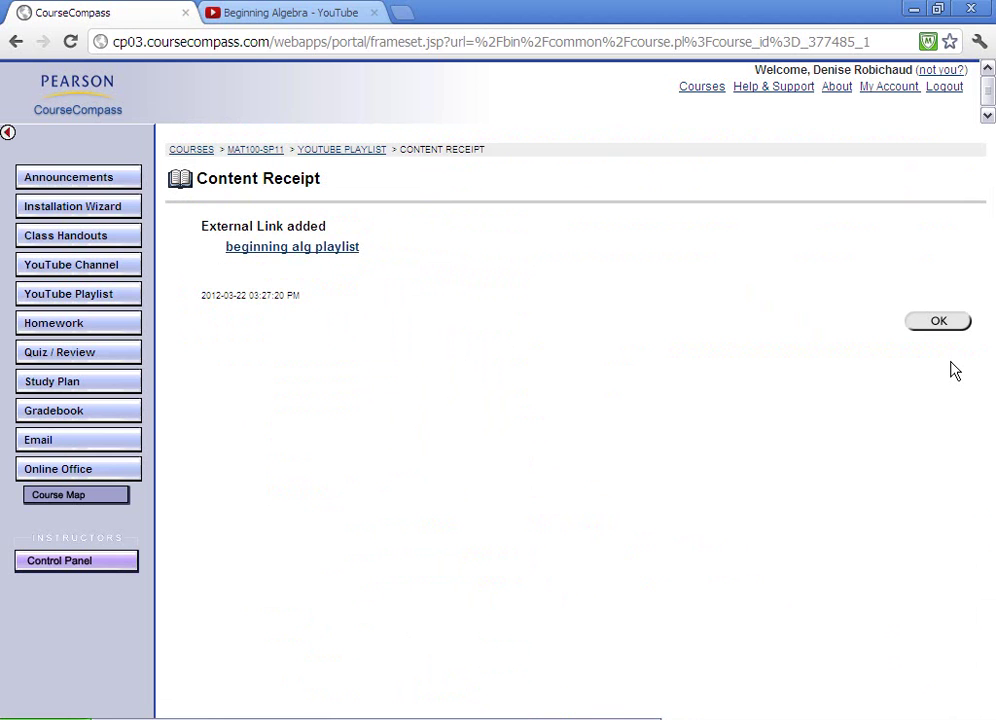
{"action": "left_click", "coordinate": [940, 322]}
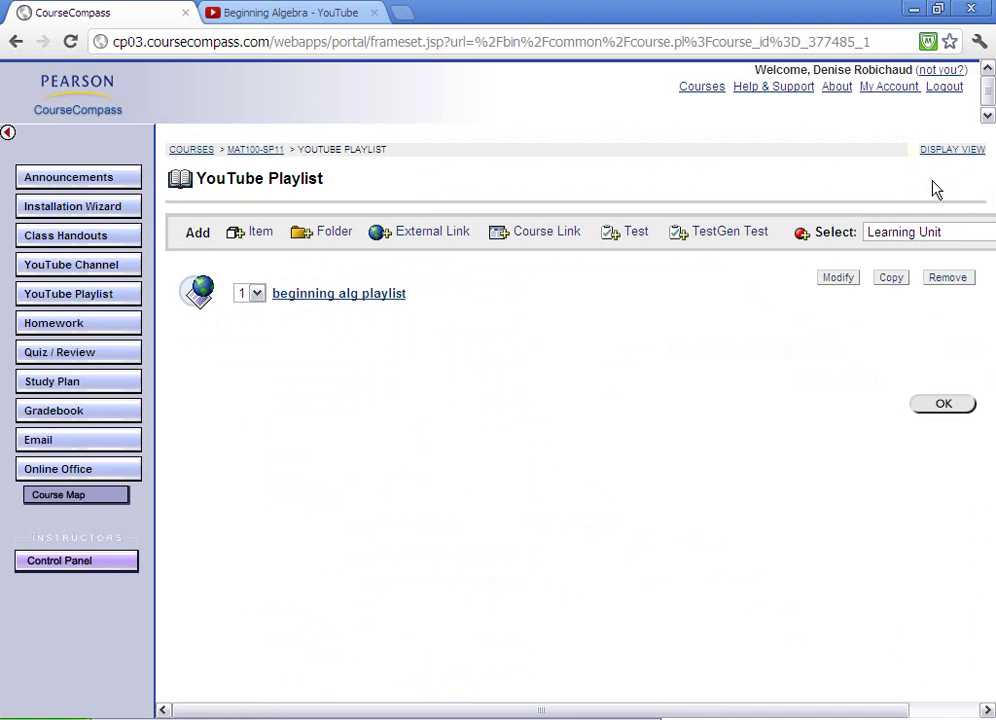
Step: Test the beginning alg playlist link from display view and look through the videos in the playlist it opens
{"action": "left_click", "coordinate": [940, 151]}
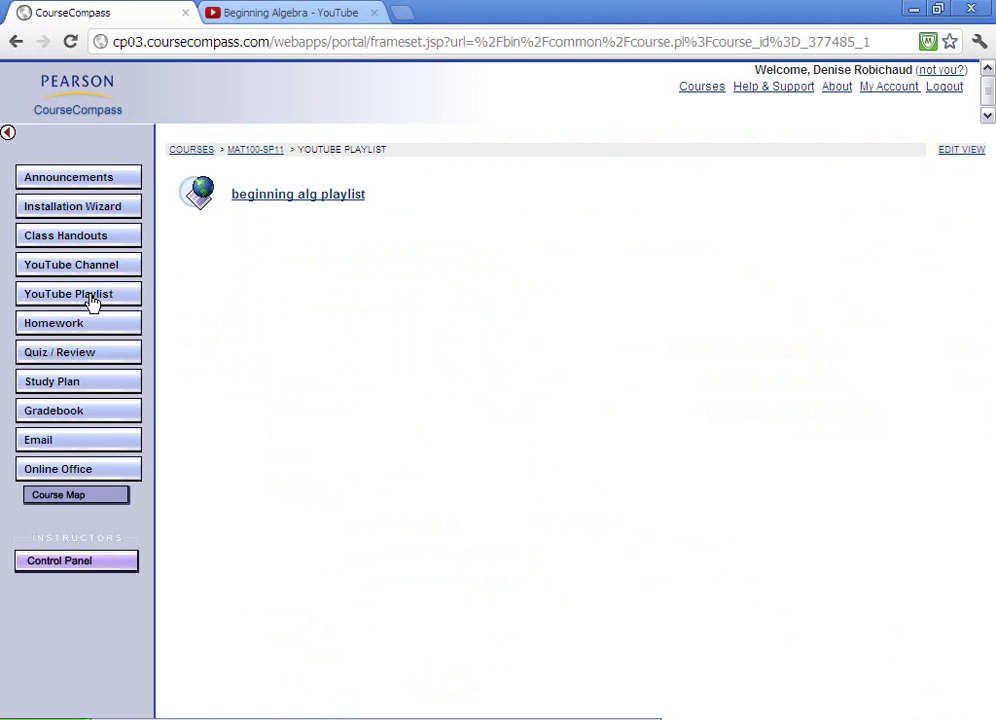
{"action": "left_click", "coordinate": [275, 199]}
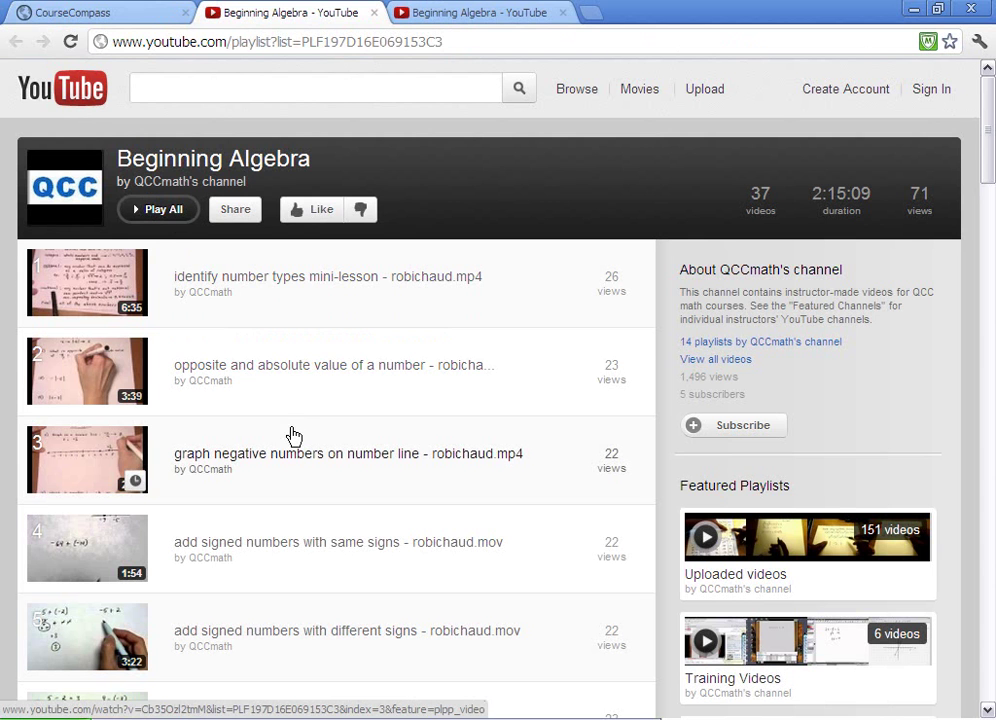
{"action": "scroll", "coordinate": [292, 452], "scroll_direction": "down", "scroll_amount": 1}
{"action": "scroll", "coordinate": [292, 452], "scroll_direction": "down", "scroll_amount": 2}
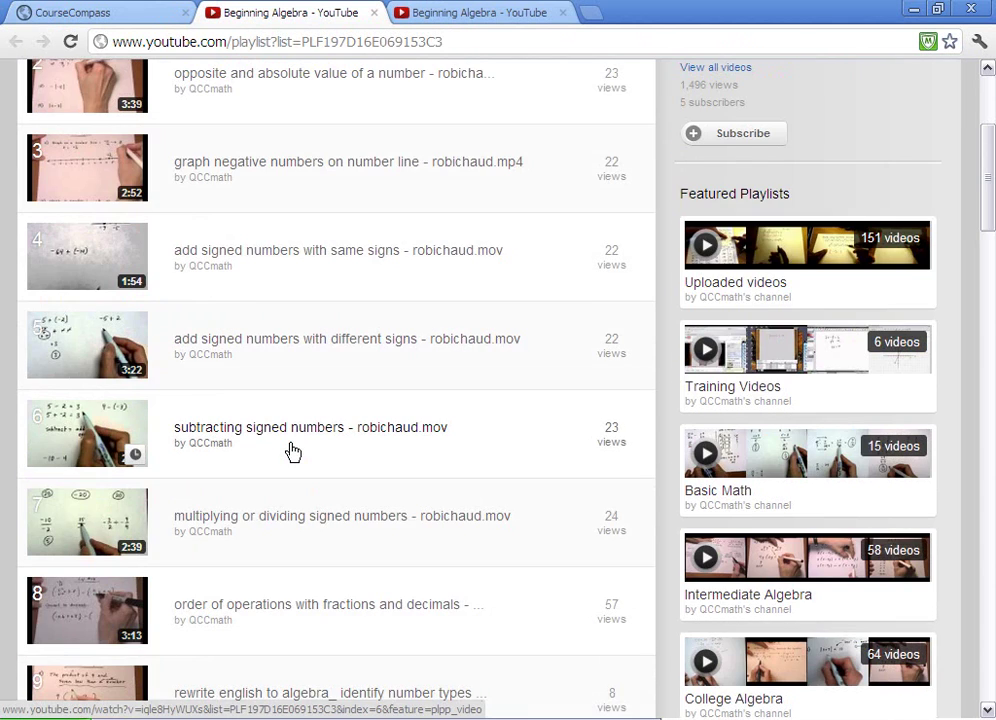
{"action": "scroll", "coordinate": [292, 452], "scroll_direction": "down", "scroll_amount": 1}
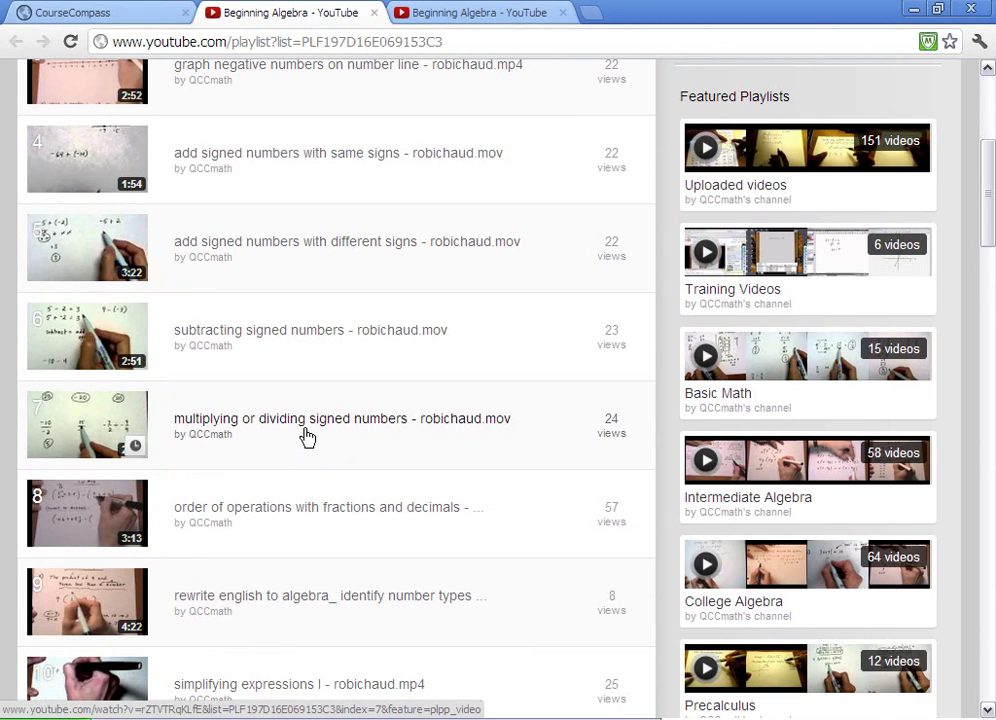
Step: Copy the share link of the playlist's subtracting signed numbers video, pausing its playback, and return to the CourseCompass course
{"action": "left_click", "coordinate": [299, 331]}
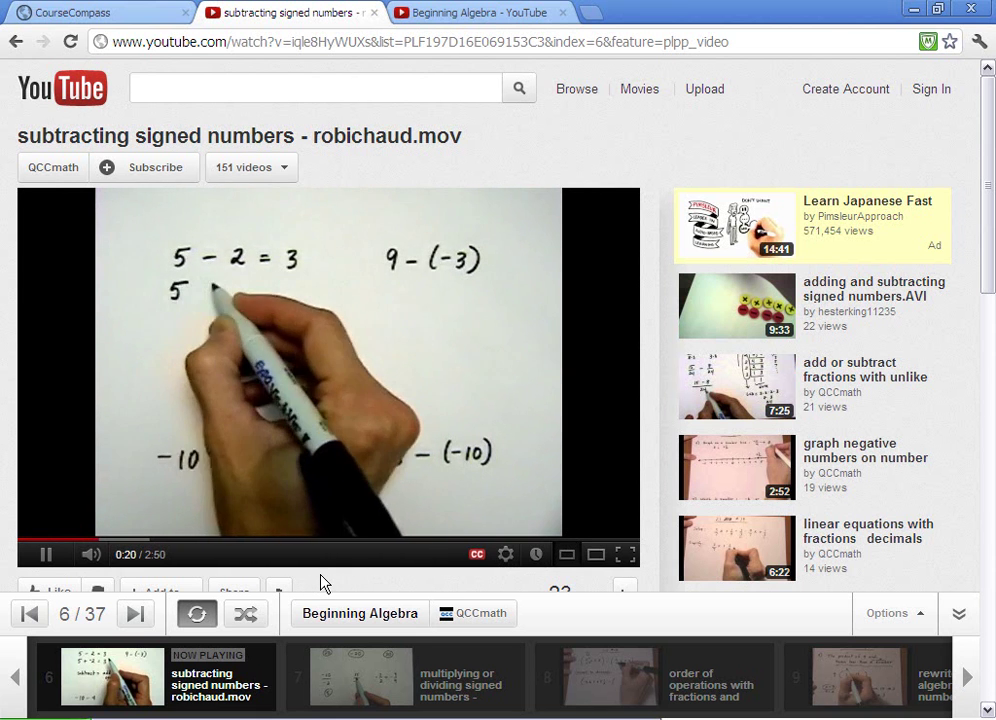
{"action": "scroll", "coordinate": [323, 575], "scroll_direction": "down", "scroll_amount": 1}
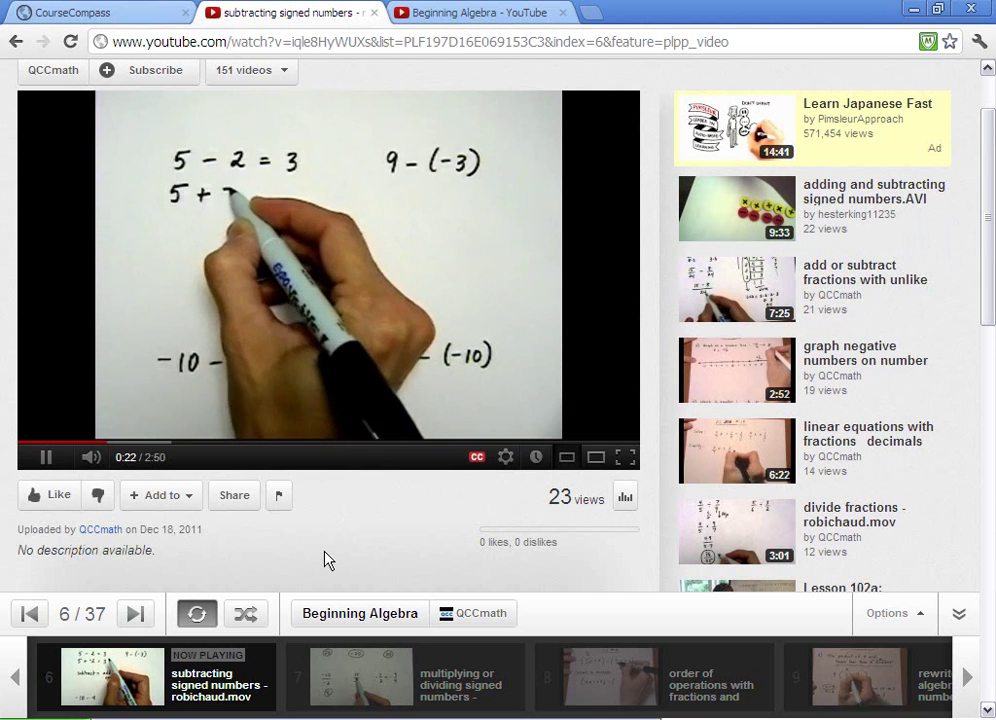
{"action": "scroll", "coordinate": [324, 563], "scroll_direction": "down", "scroll_amount": 1}
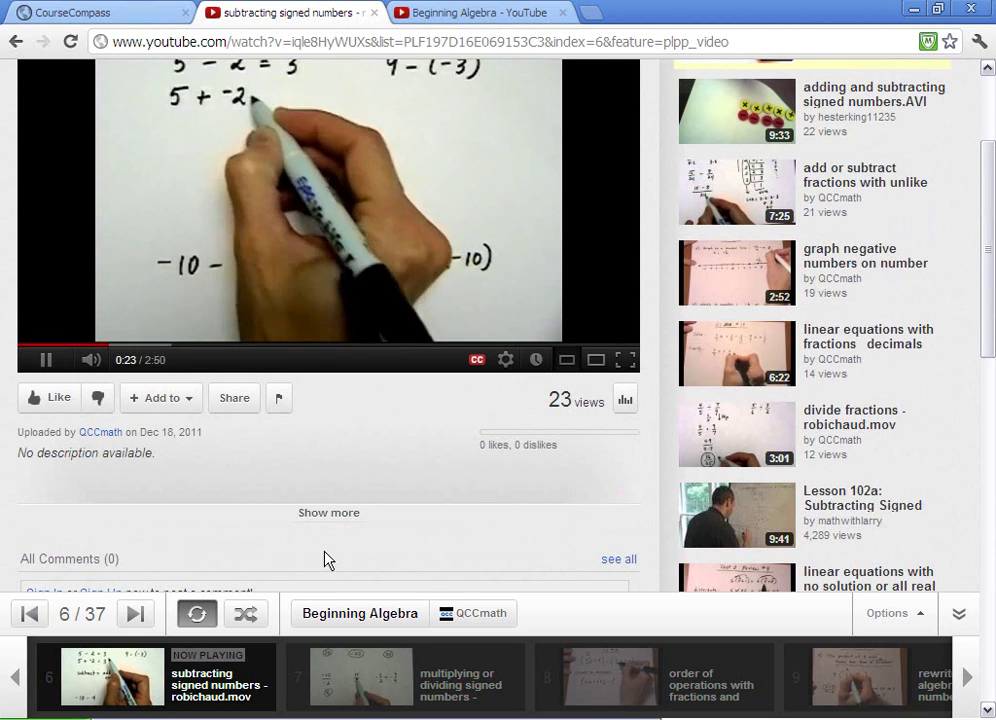
{"action": "left_click", "coordinate": [234, 400]}
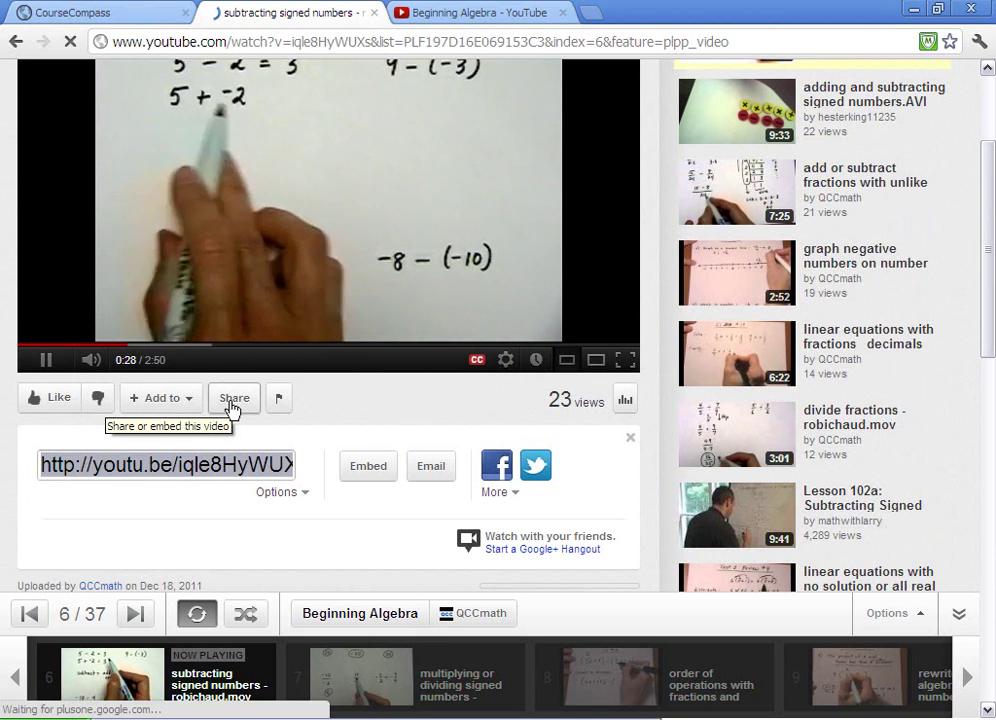
{"action": "left_click", "coordinate": [168, 466]}
{"action": "key", "text": "ctrl+c"}
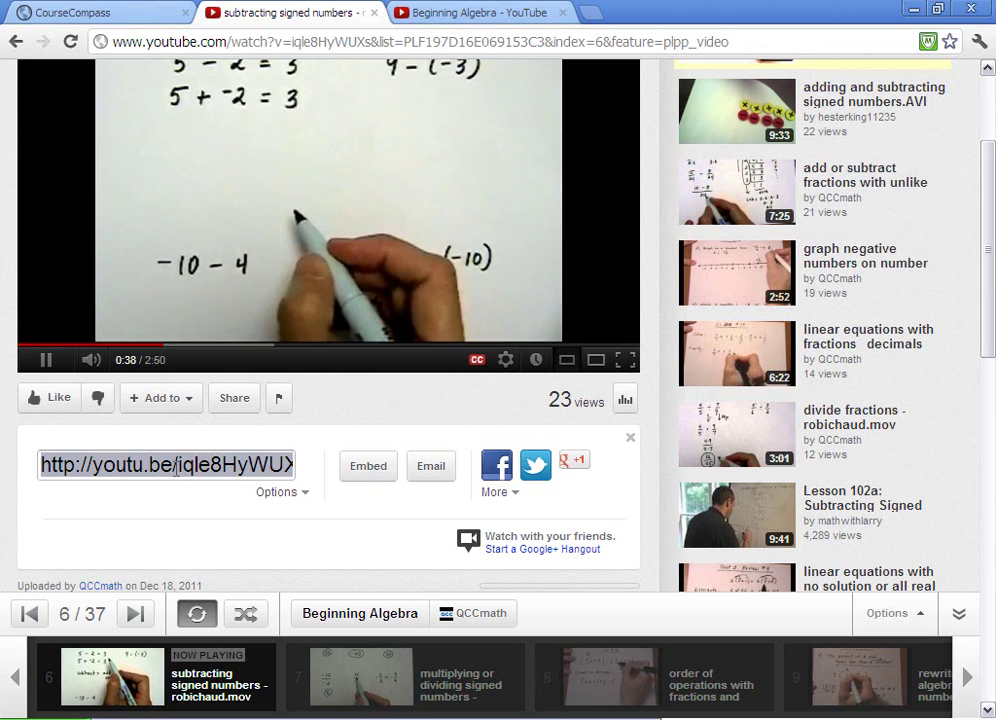
{"action": "left_click", "coordinate": [45, 362]}
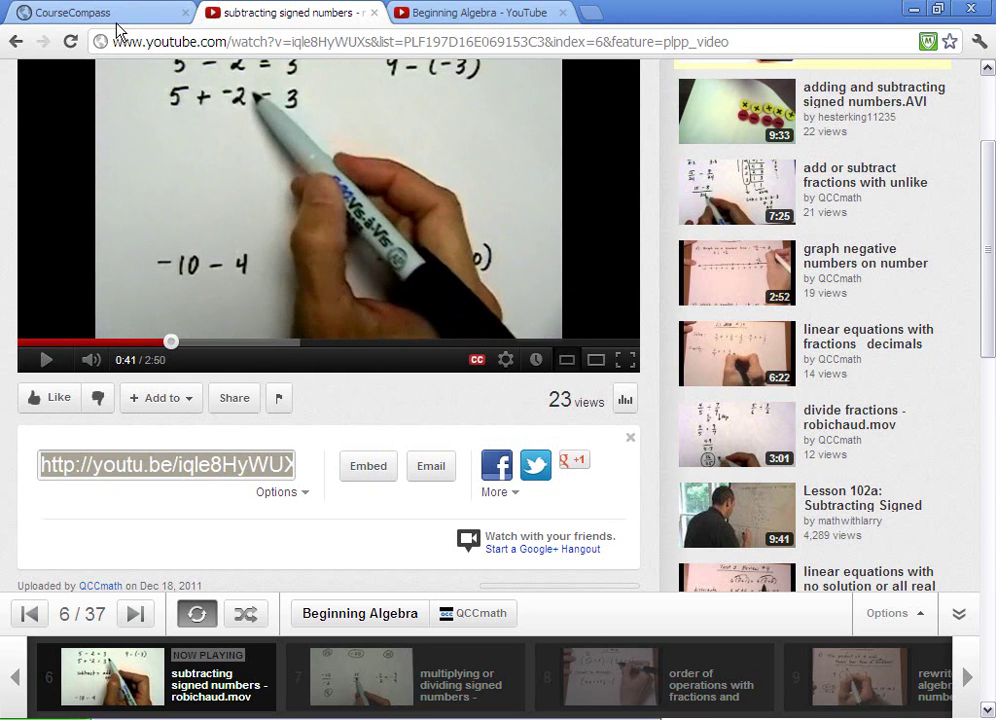
{"action": "left_click", "coordinate": [85, 18]}
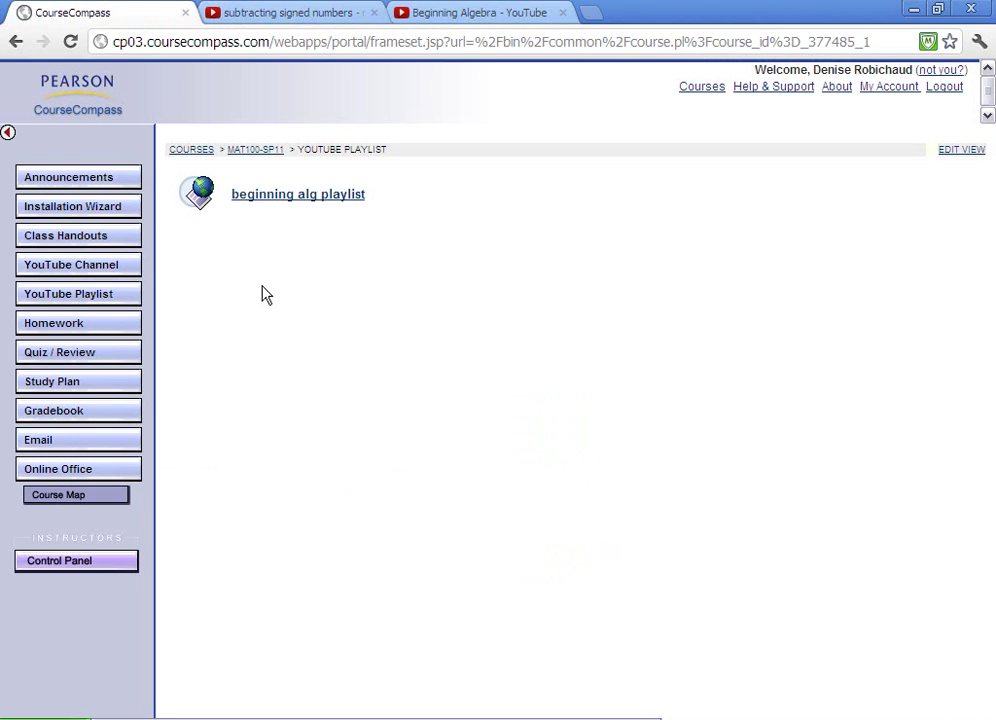
Step: Open the Homework/Test Manager for MAT100-SP11 from the course's control panel
{"action": "left_click", "coordinate": [263, 151]}
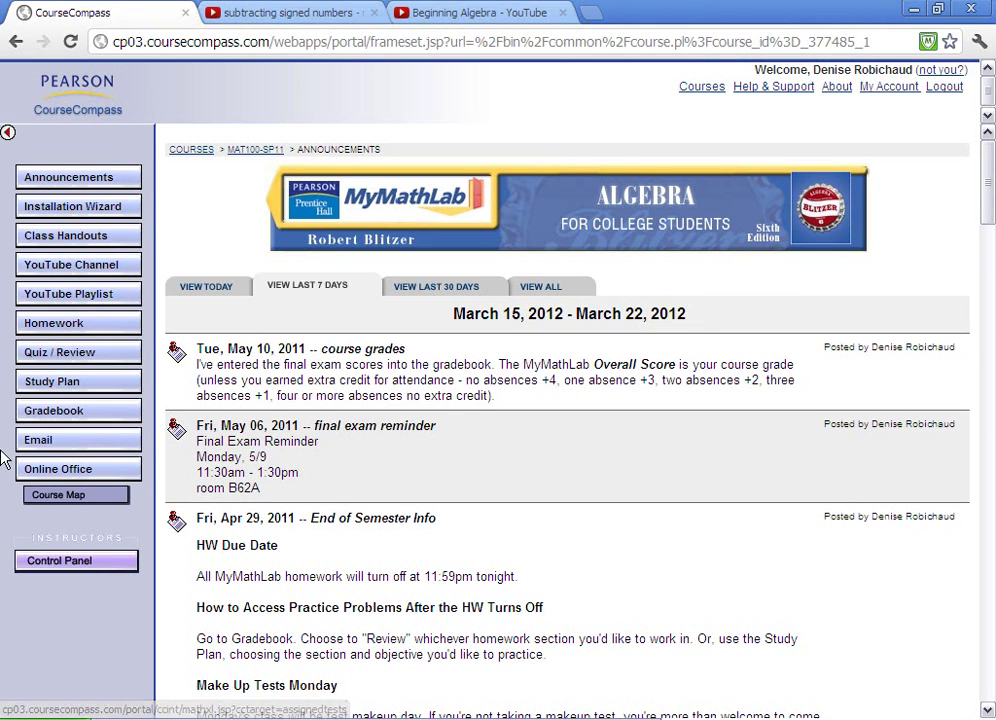
{"action": "left_click", "coordinate": [60, 561]}
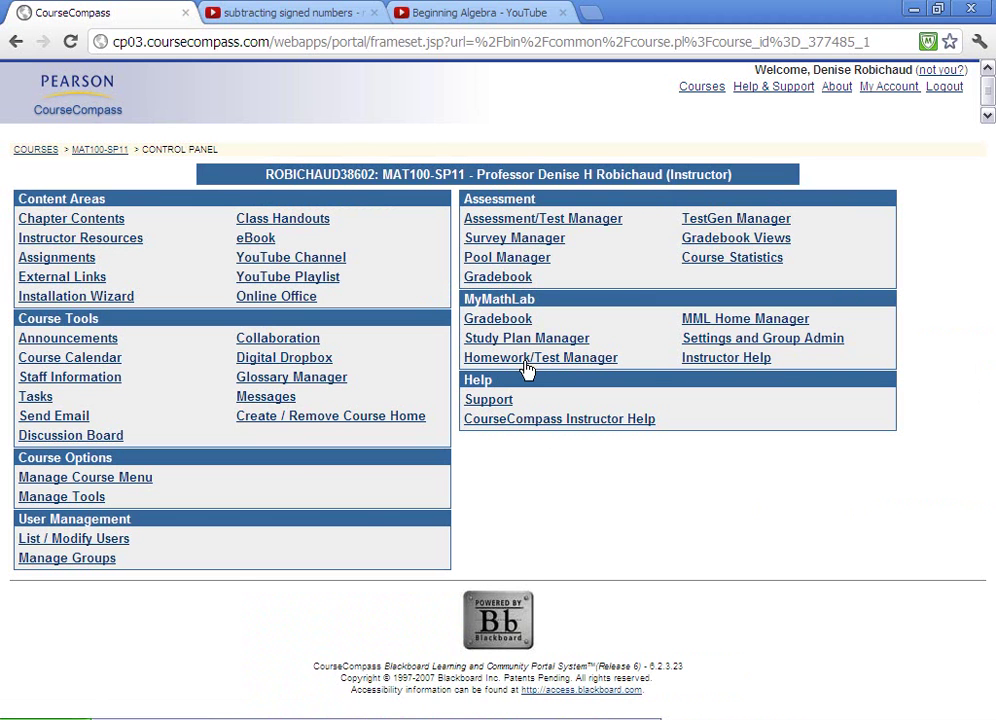
{"action": "left_click", "coordinate": [524, 362]}
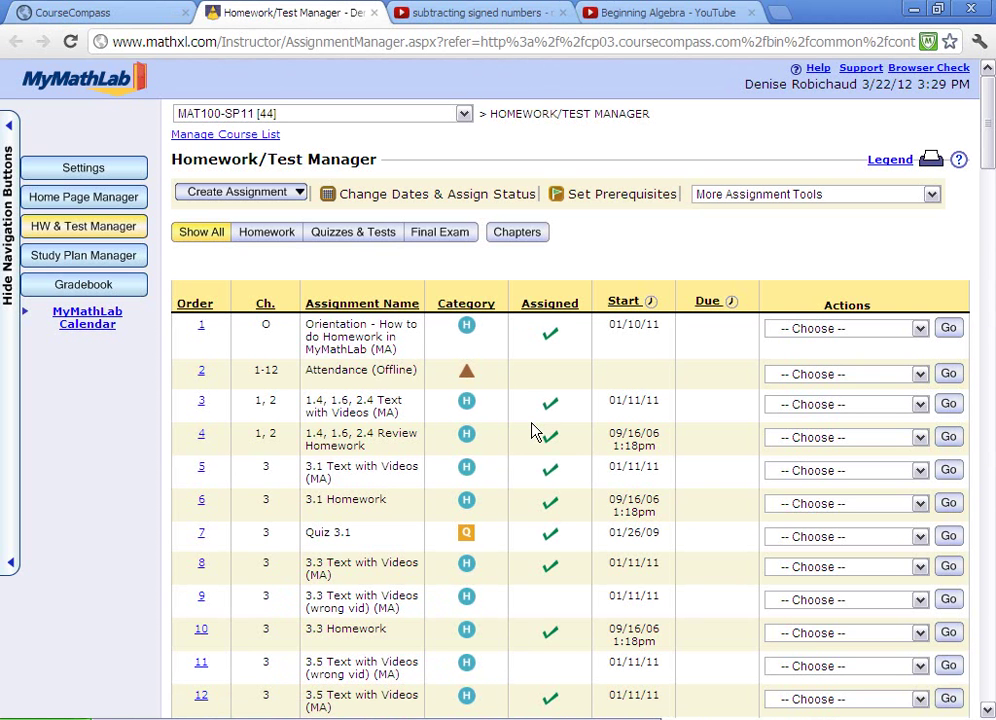
Step: Create a media assignment named 1.2 Text and Video and proceed to selecting its media and questions
{"action": "left_click", "coordinate": [244, 198]}
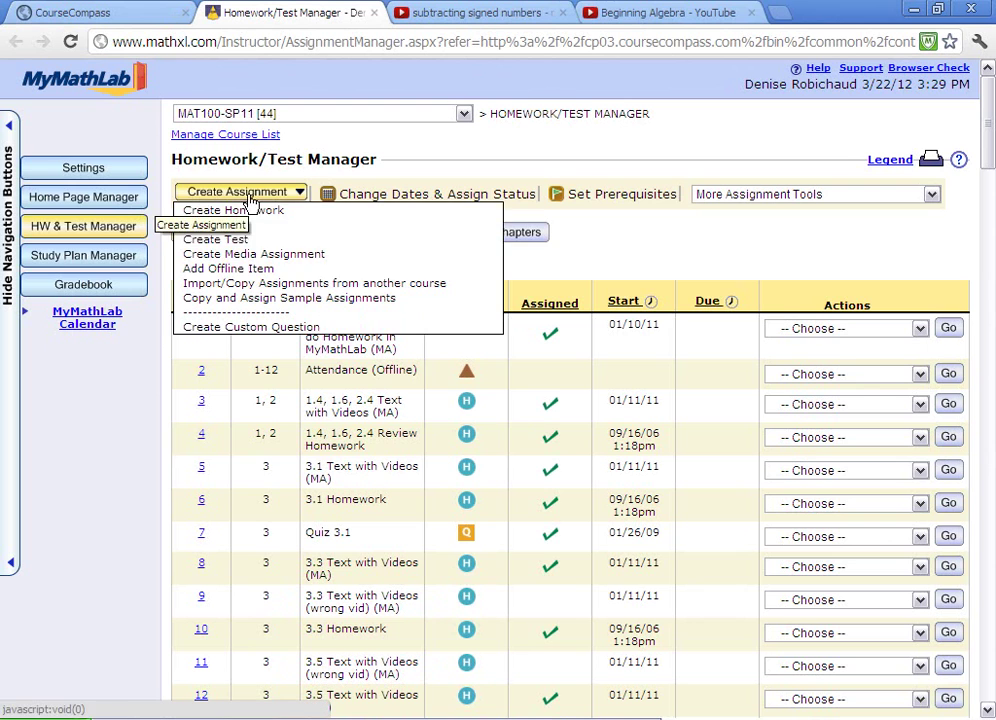
{"action": "left_click", "coordinate": [237, 256]}
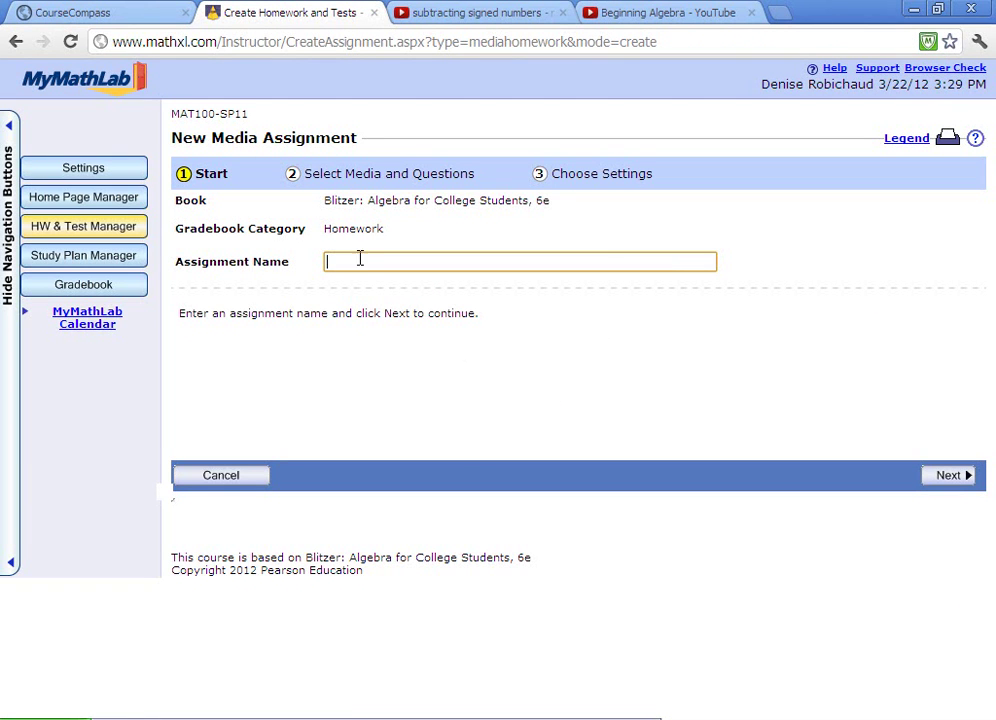
{"action": "left_click", "coordinate": [341, 266]}
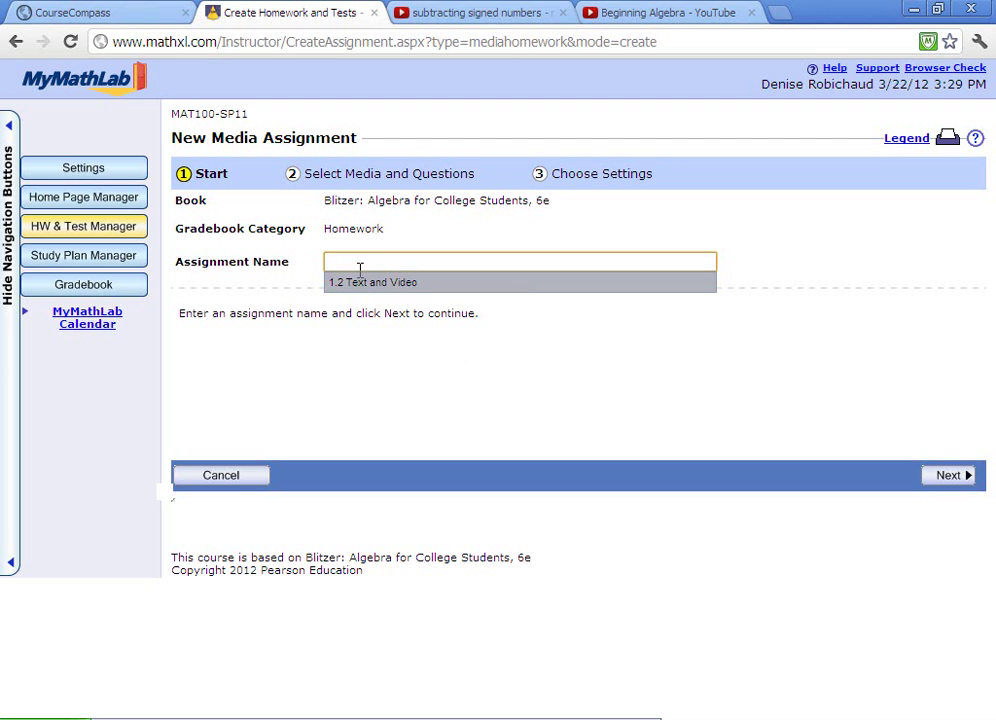
{"action": "left_click", "coordinate": [364, 284]}
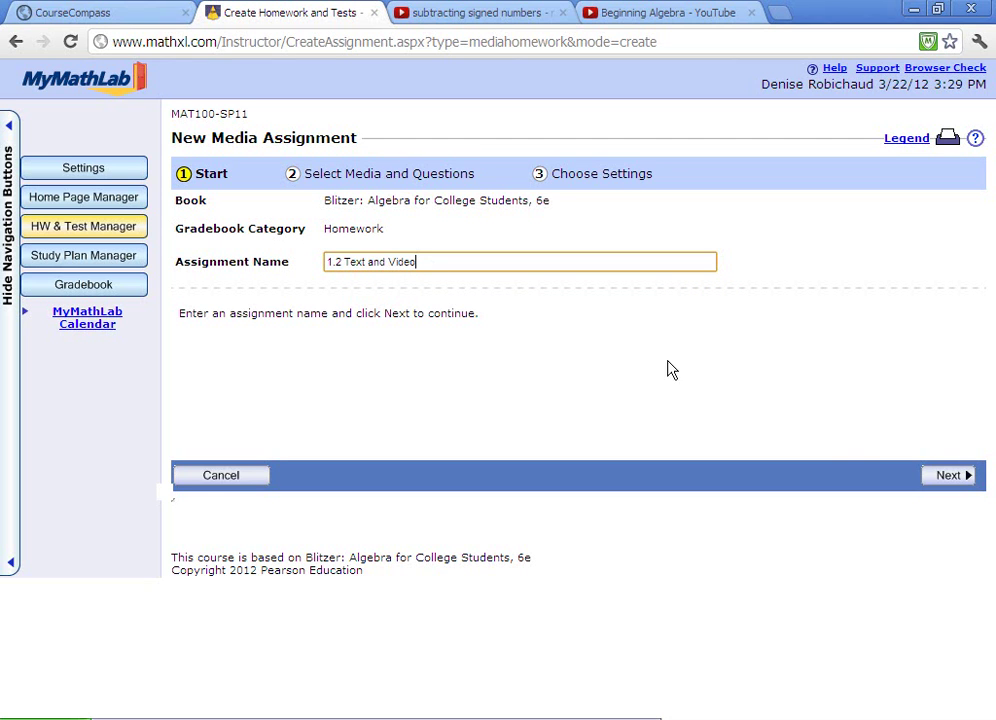
{"action": "left_click", "coordinate": [945, 477]}
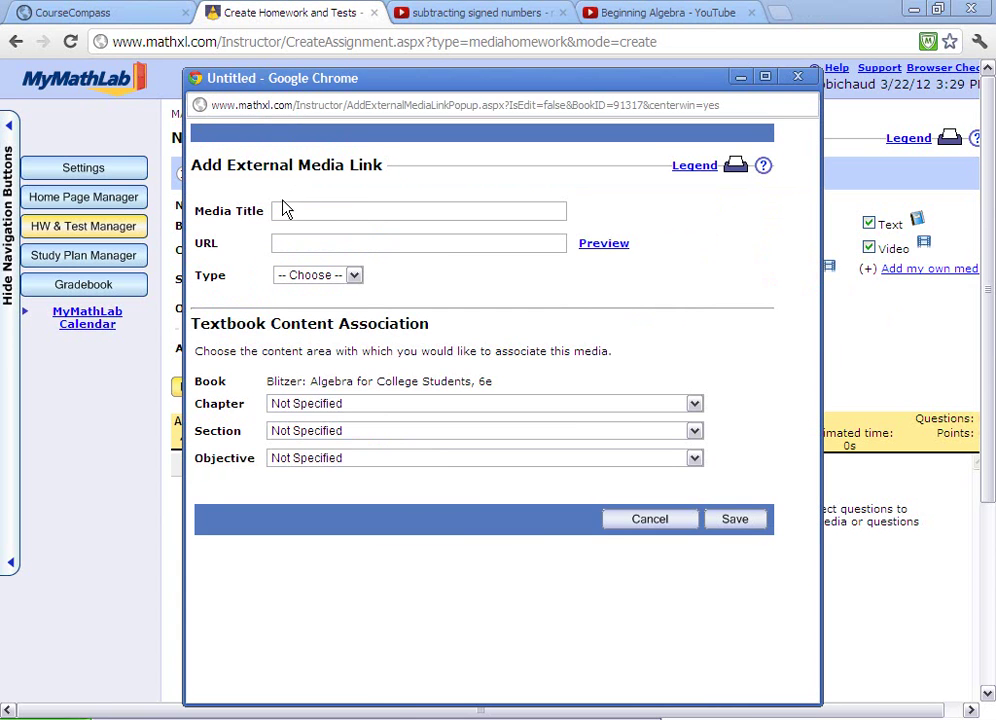
{"action": "left_click", "coordinate": [283, 243]}
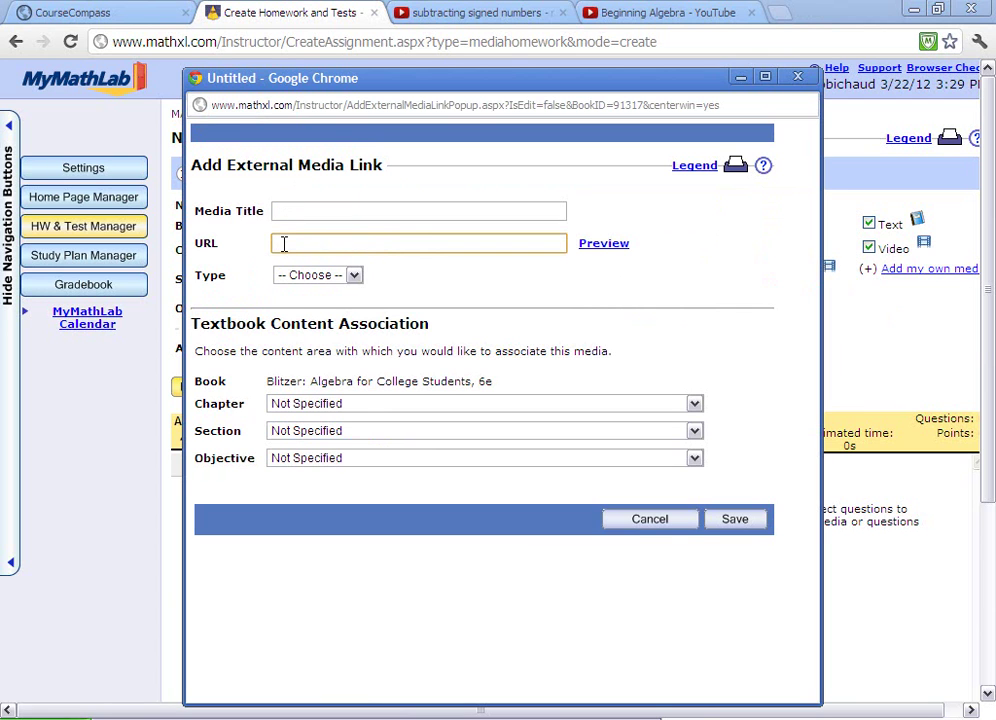
{"action": "key", "text": "ctrl+v"}
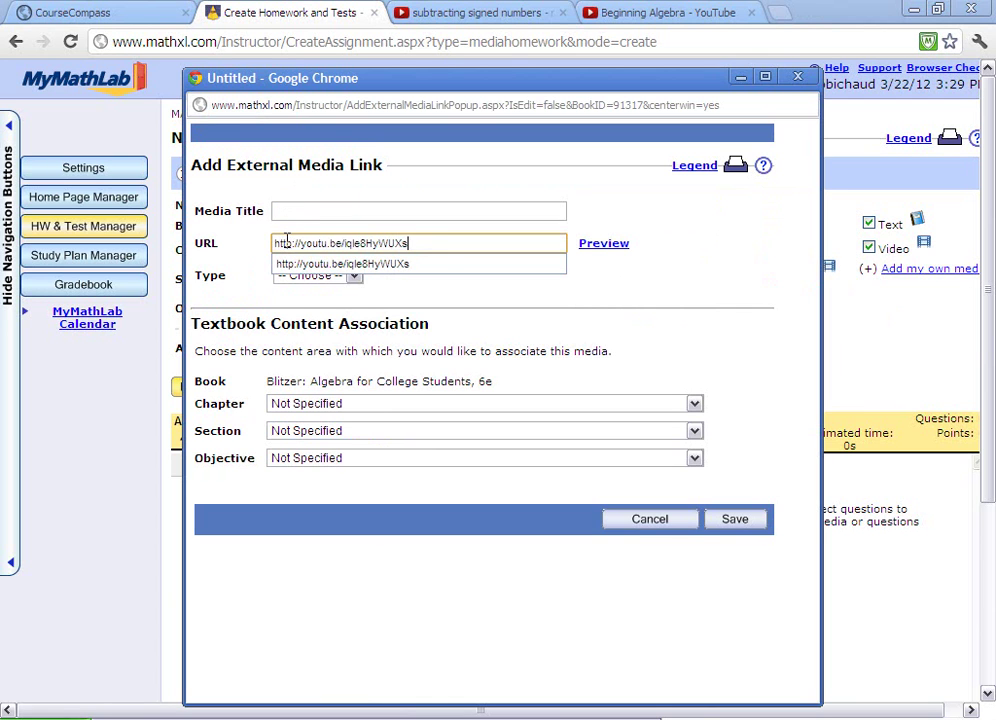
{"action": "left_click", "coordinate": [295, 211]}
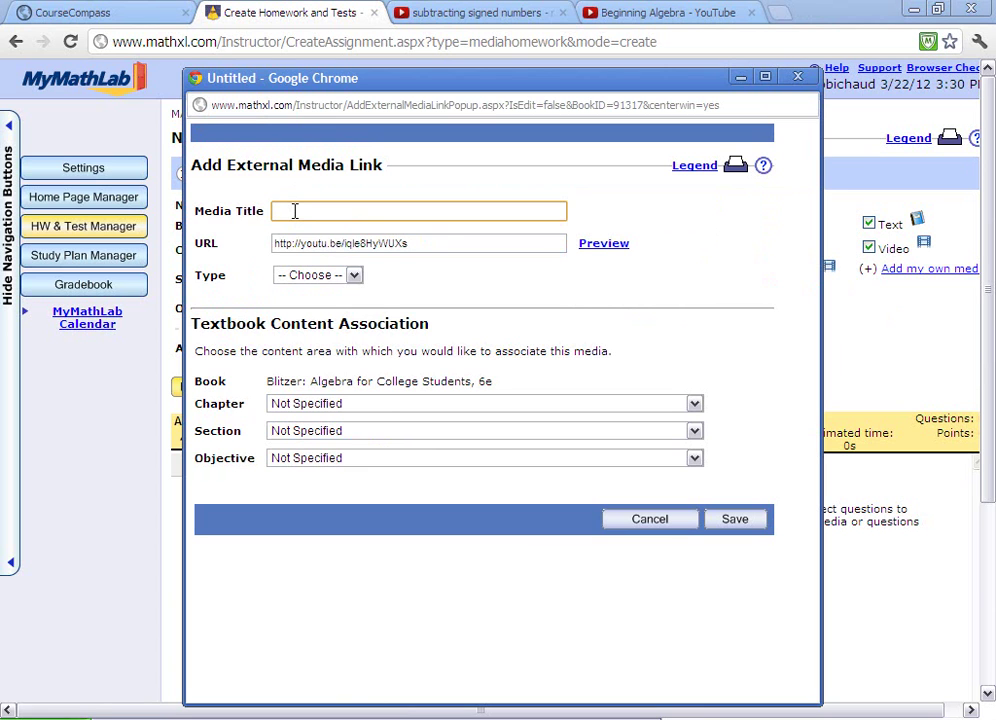
{"action": "type", "text": "youtube - subtracting"}
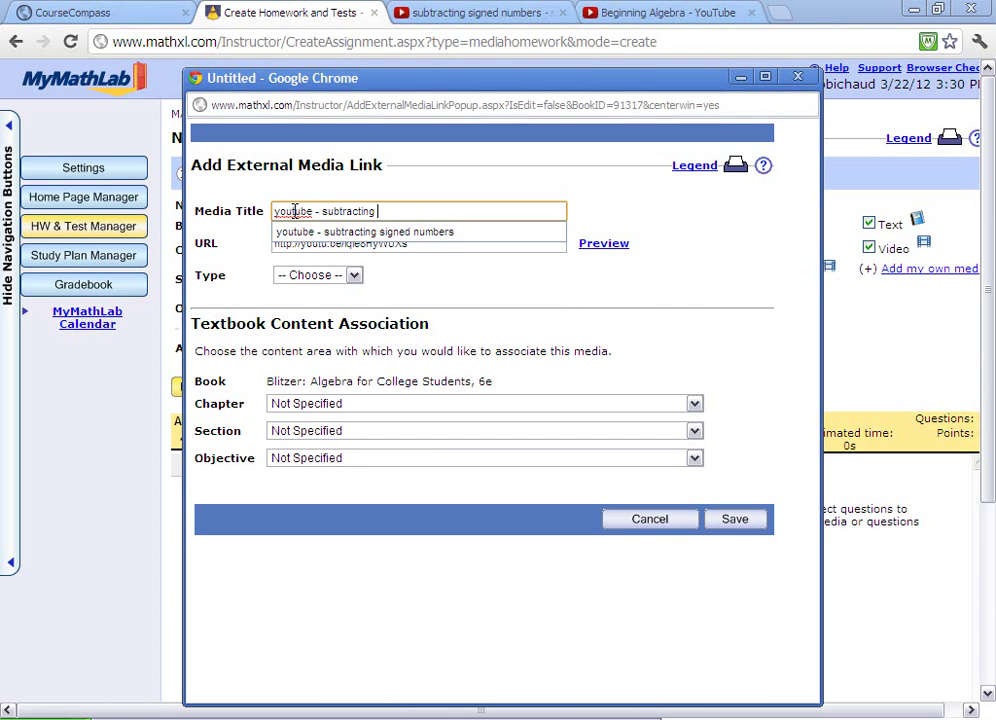
{"action": "type", "text": "real numbers"}
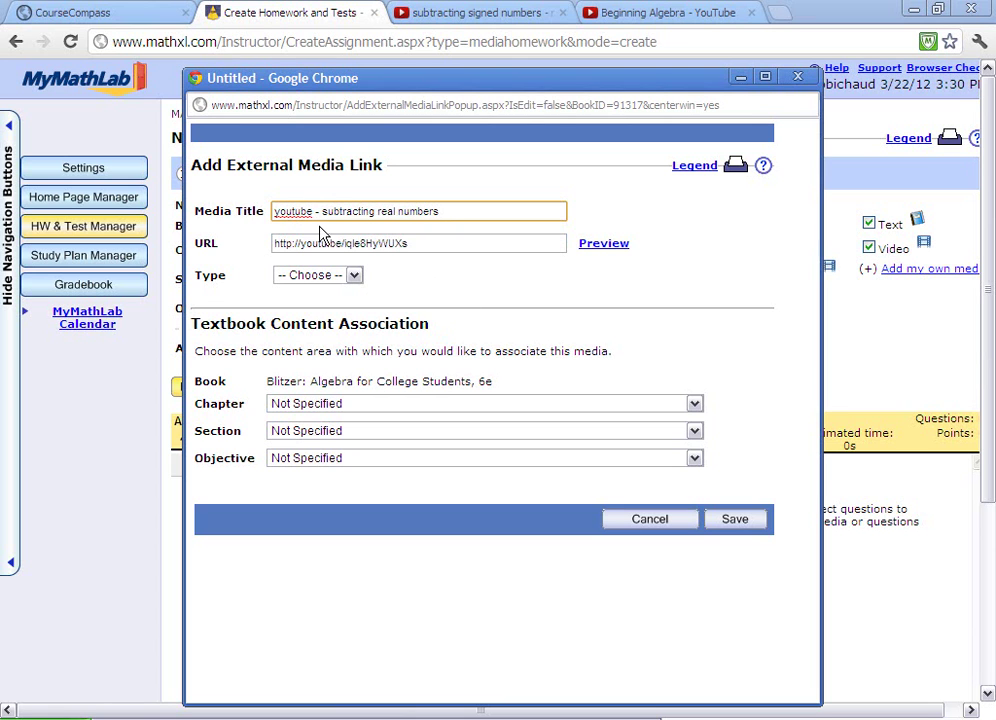
{"action": "left_click", "coordinate": [354, 276]}
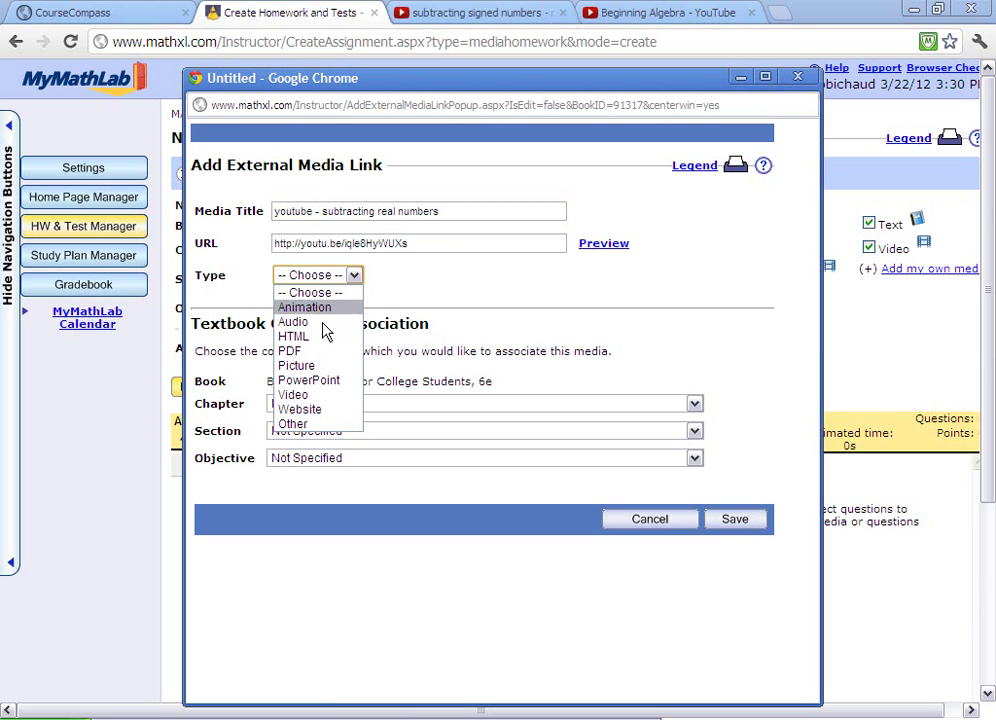
{"action": "left_click", "coordinate": [303, 410]}
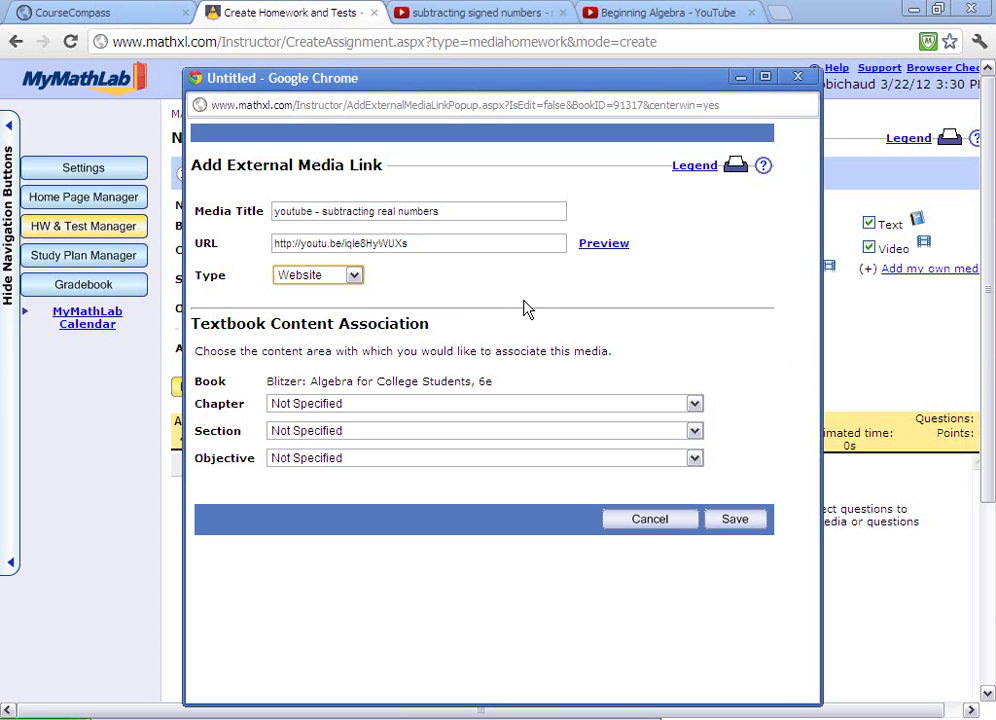
Step: Associate the media link with chapter 1, Section 1.2 and the objective Subtract real numbers, and save it
{"action": "left_click", "coordinate": [693, 404]}
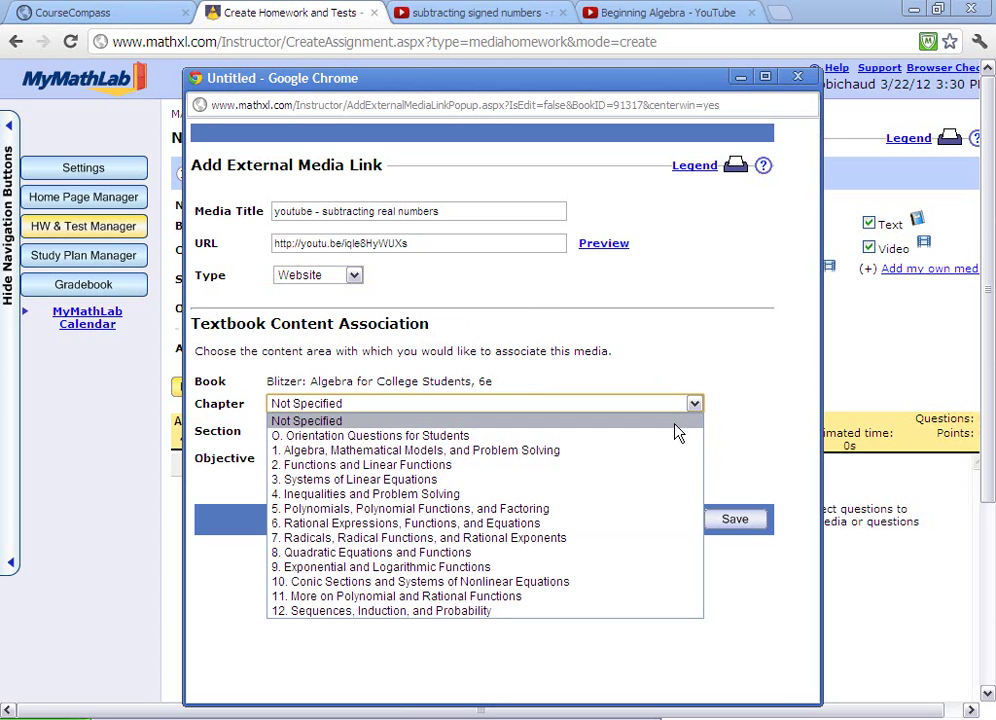
{"action": "left_click", "coordinate": [668, 451]}
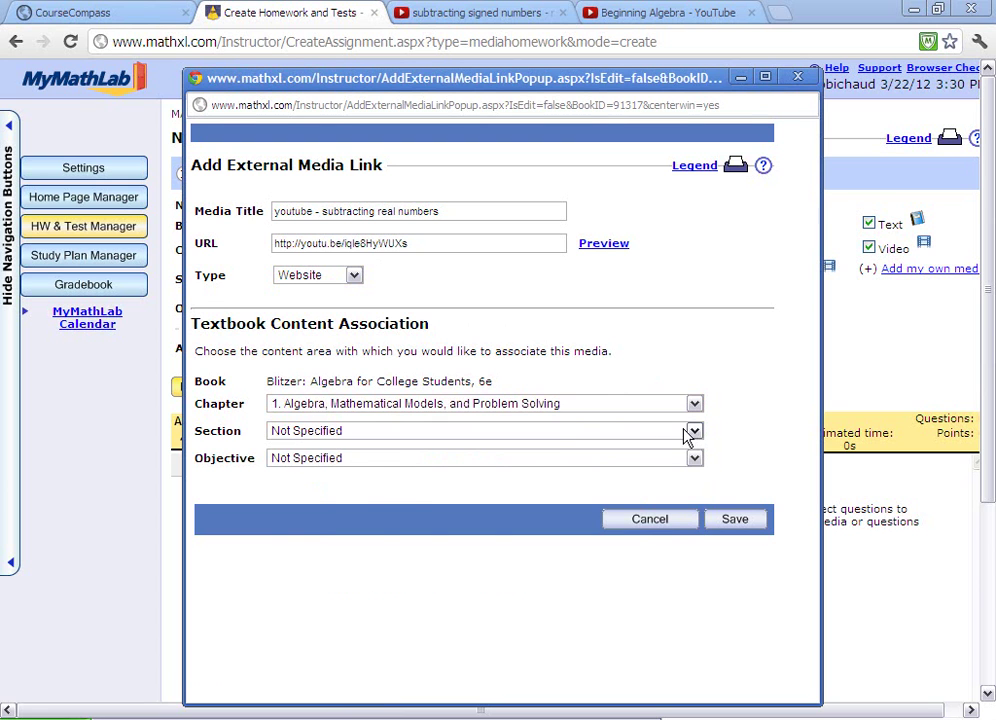
{"action": "left_click", "coordinate": [694, 431]}
{"action": "left_click", "coordinate": [661, 478]}
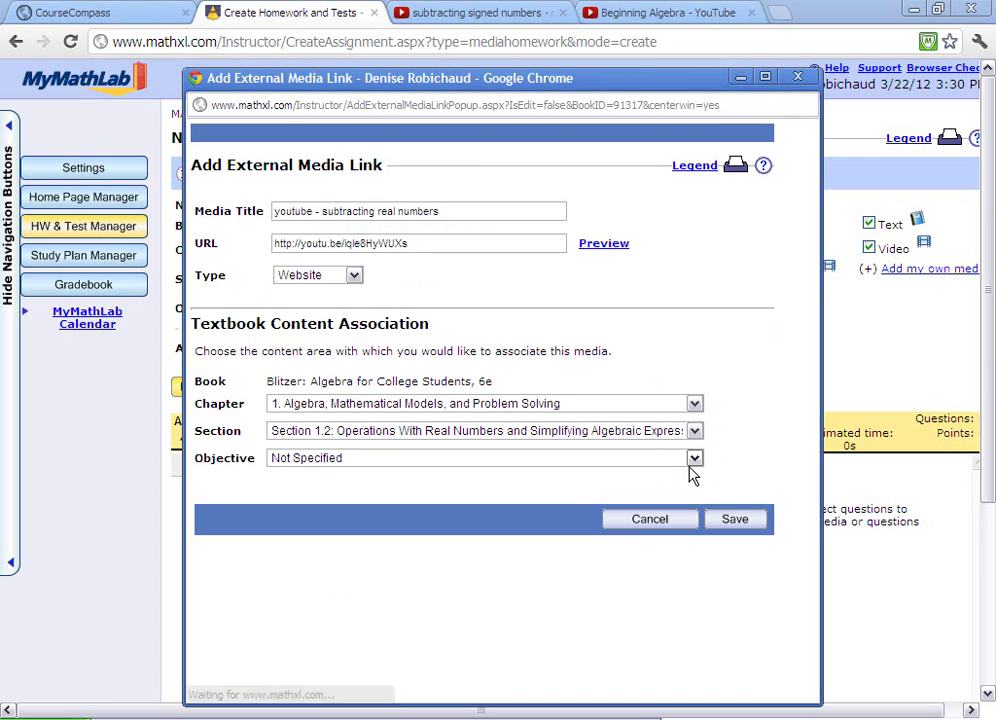
{"action": "left_click", "coordinate": [694, 458]}
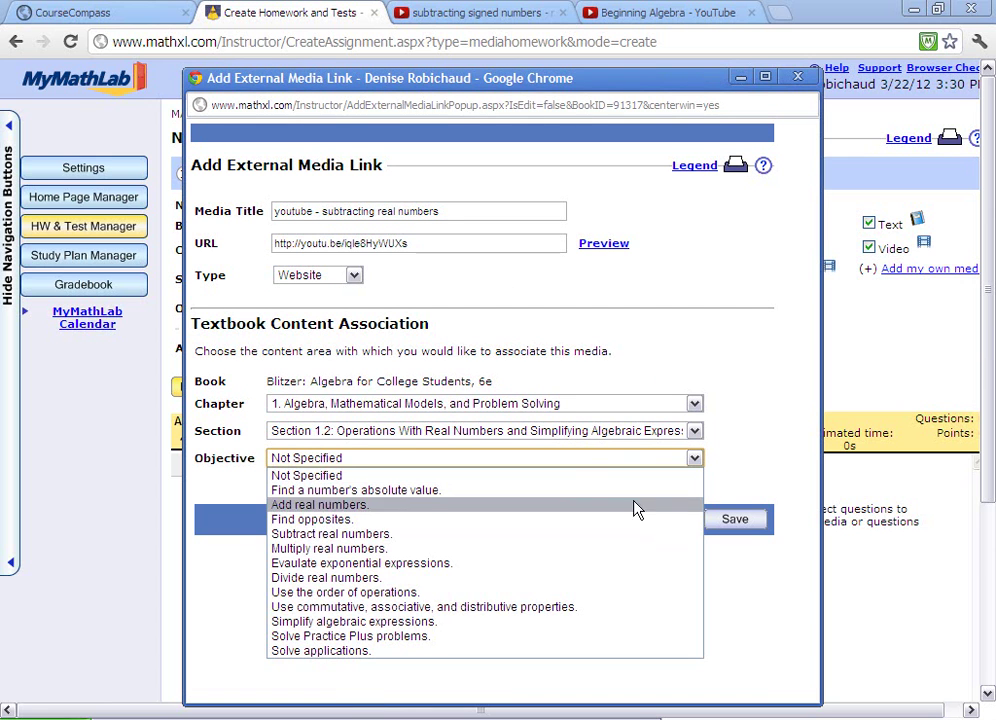
{"action": "left_click", "coordinate": [614, 541]}
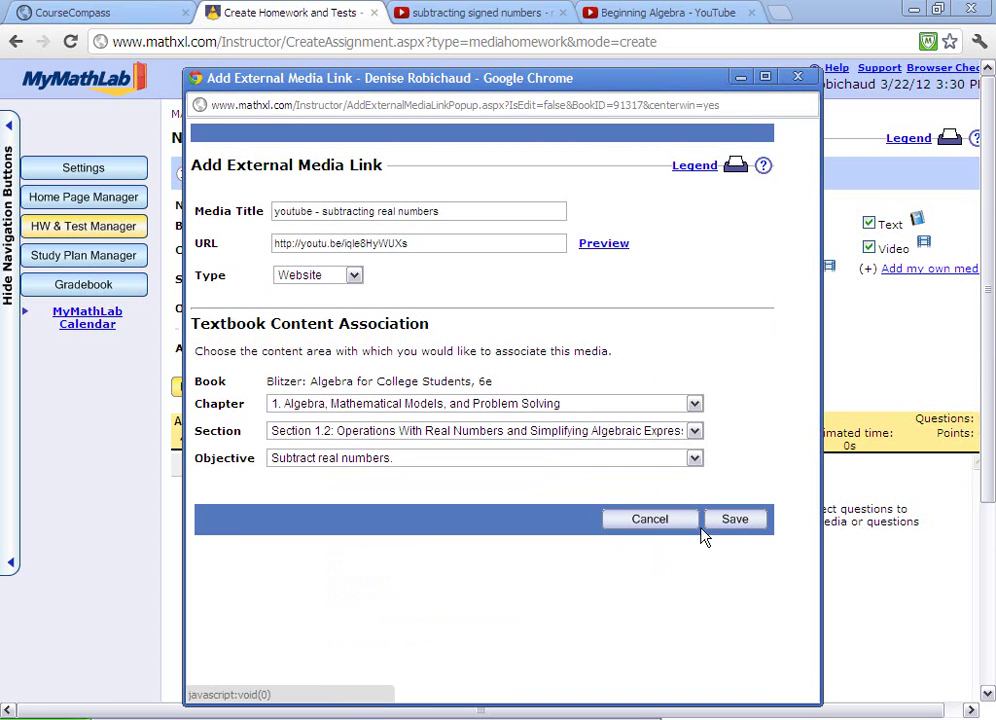
{"action": "left_click", "coordinate": [735, 521]}
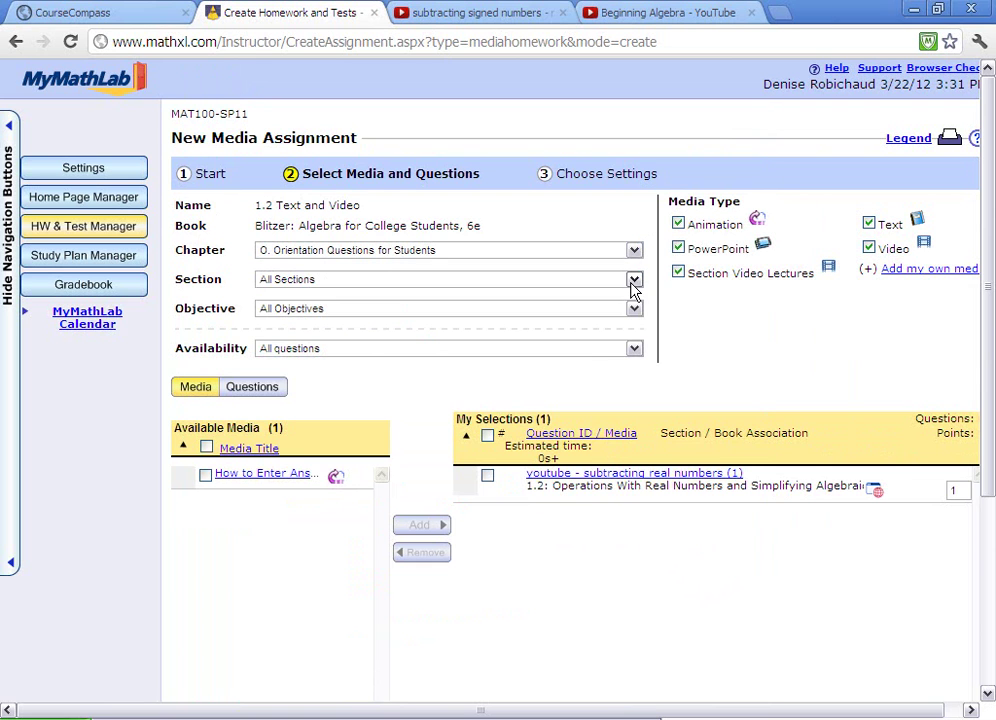
Step: Filter the assignment's available media to chapter 1, Algebra, Mathematical Models, and Problem Solving, Section 1.2
{"action": "left_click", "coordinate": [634, 251]}
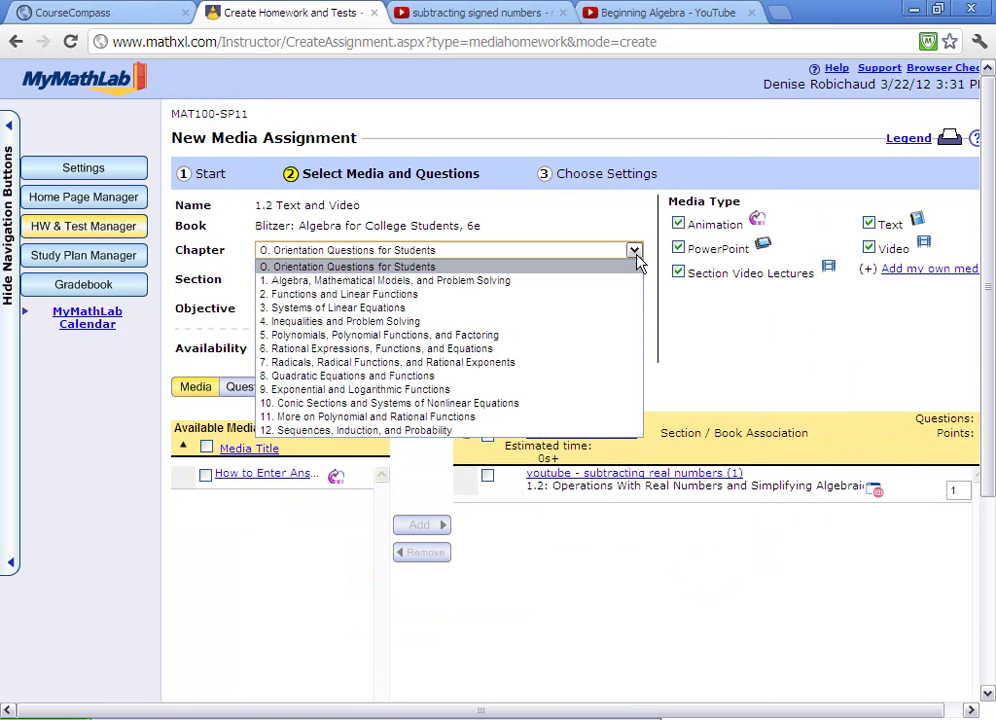
{"action": "left_click", "coordinate": [636, 285]}
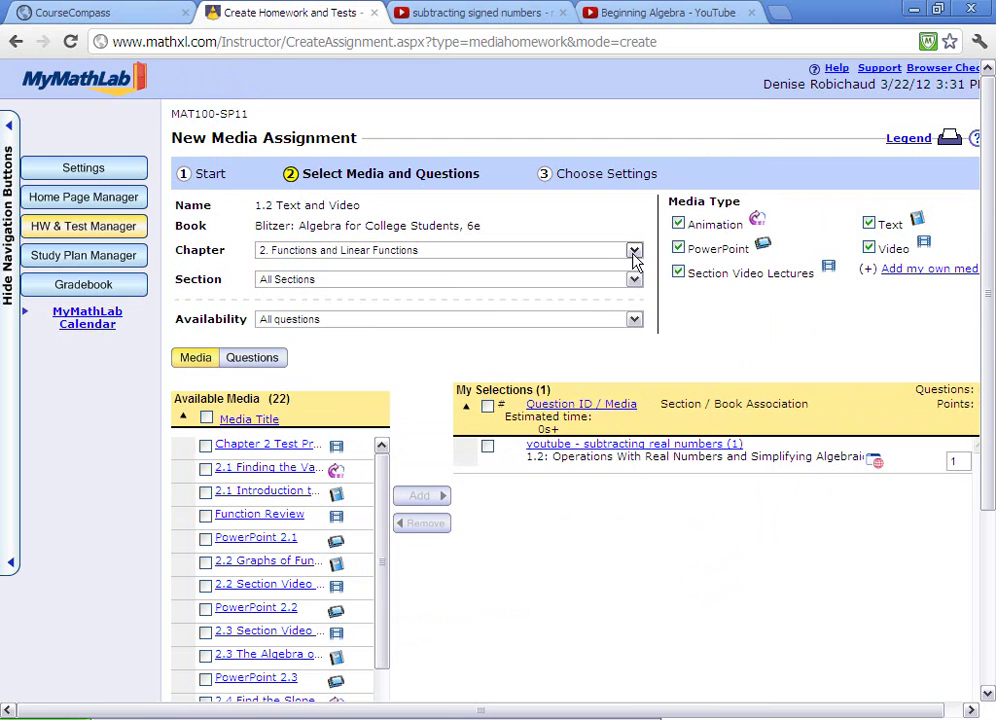
{"action": "left_click", "coordinate": [634, 252]}
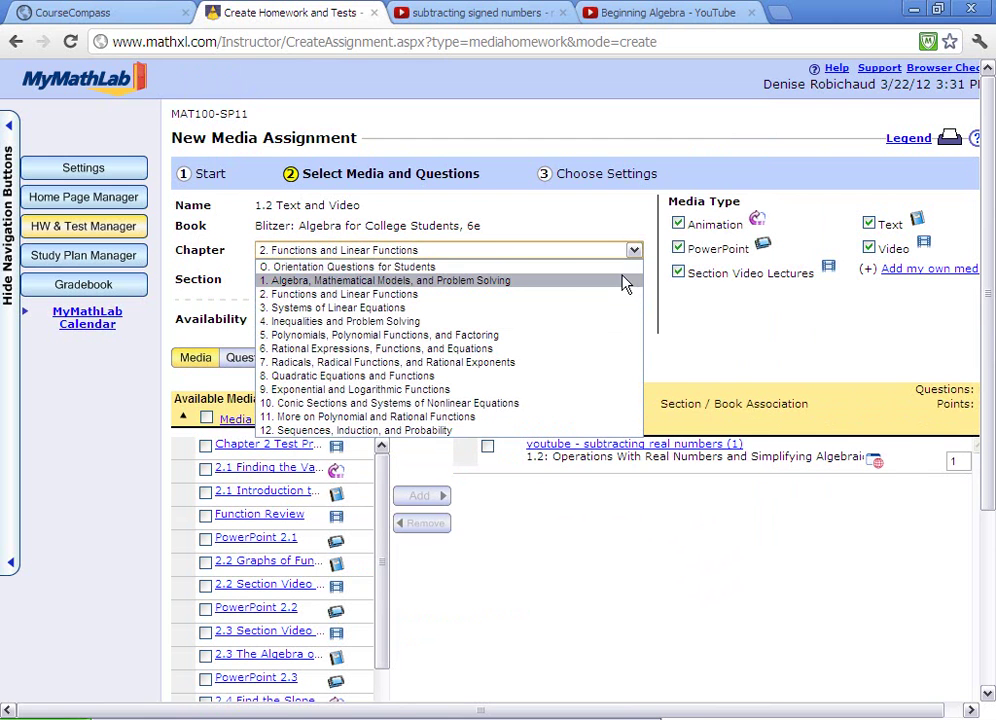
{"action": "left_click", "coordinate": [613, 282]}
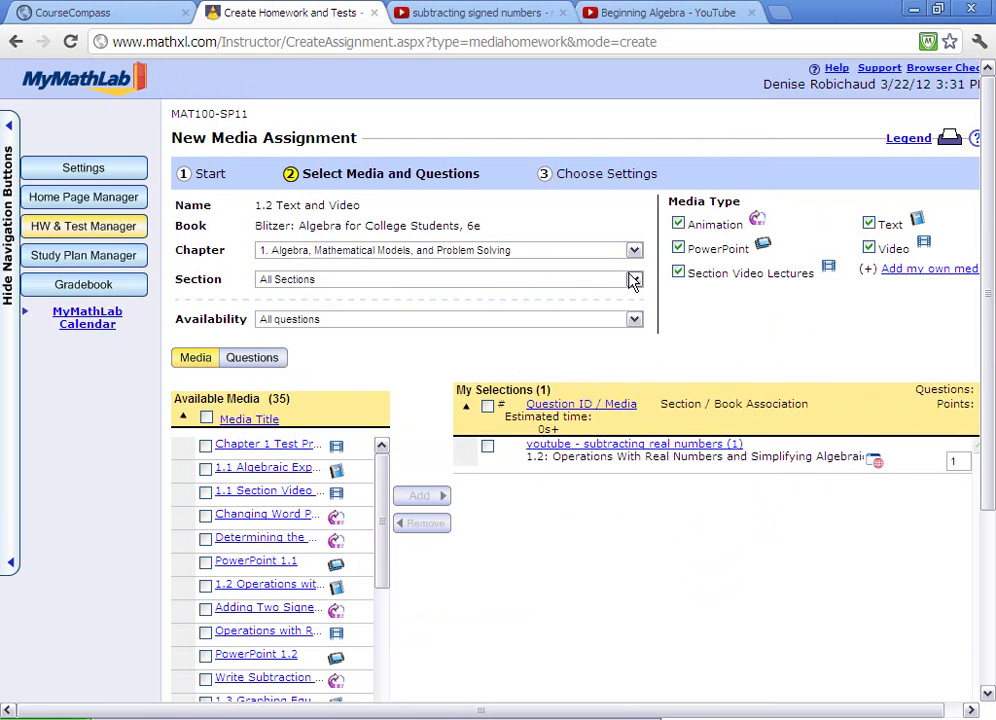
{"action": "left_click", "coordinate": [633, 280]}
{"action": "left_click", "coordinate": [613, 323]}
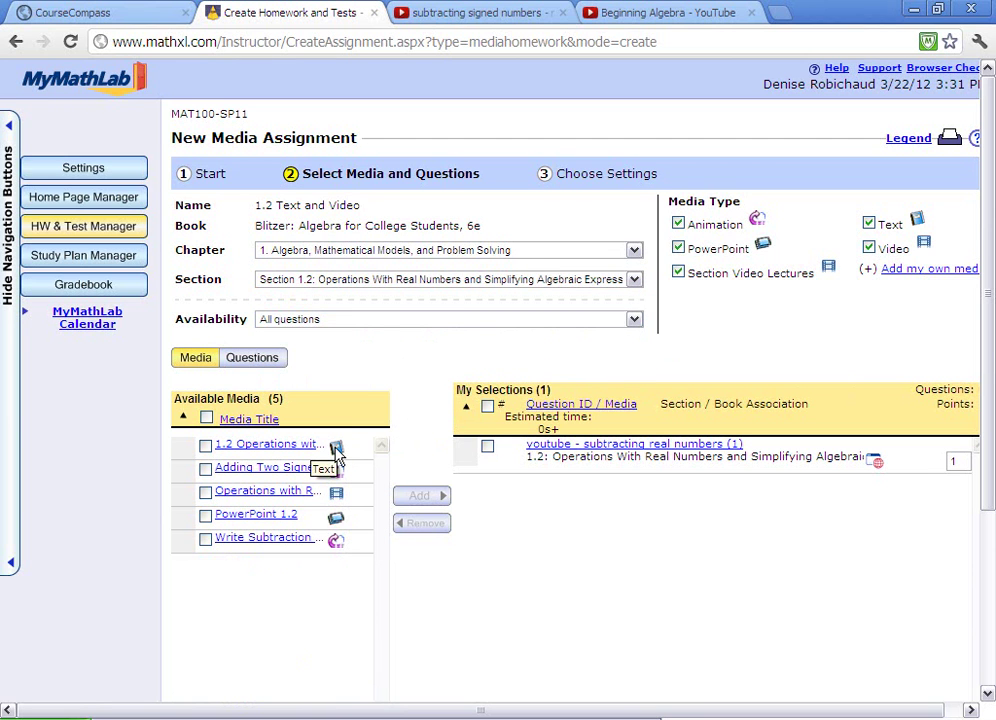
Step: Add the 1.2 Operations text and the Operations with Real Numbers section video lecture to the assignment's selections
{"action": "left_click", "coordinate": [206, 447]}
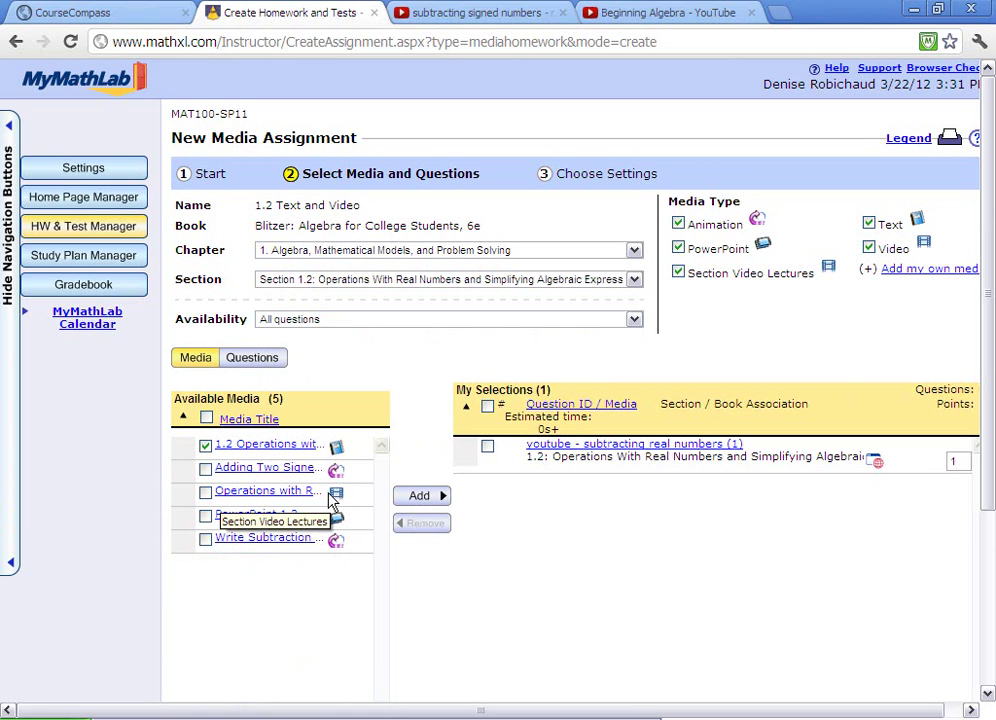
{"action": "left_click", "coordinate": [206, 493]}
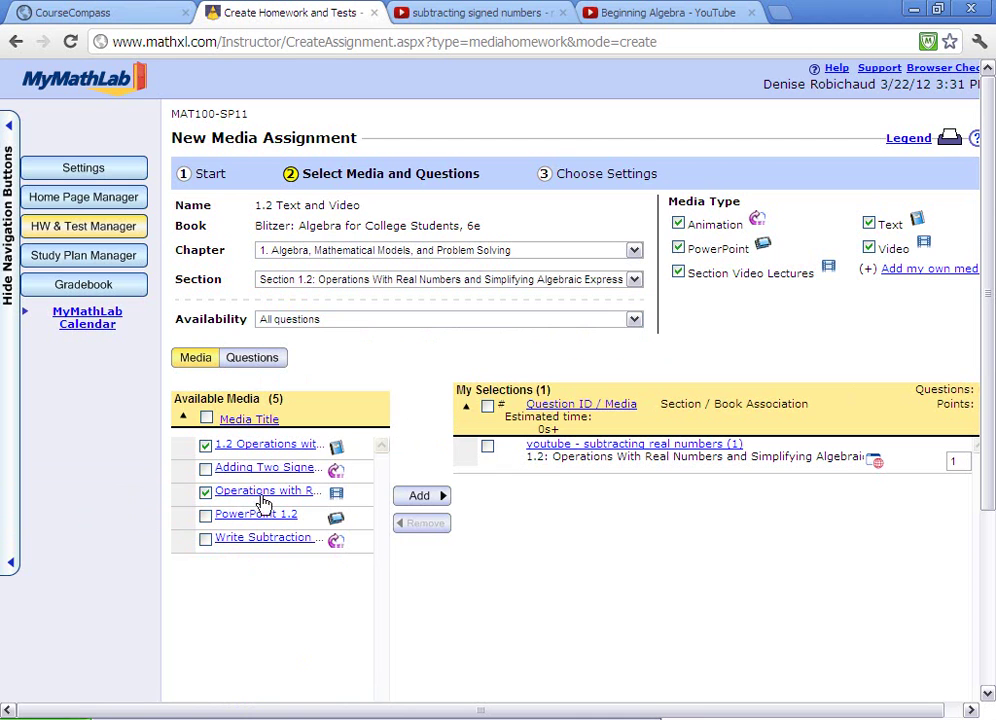
{"action": "left_click", "coordinate": [419, 496]}
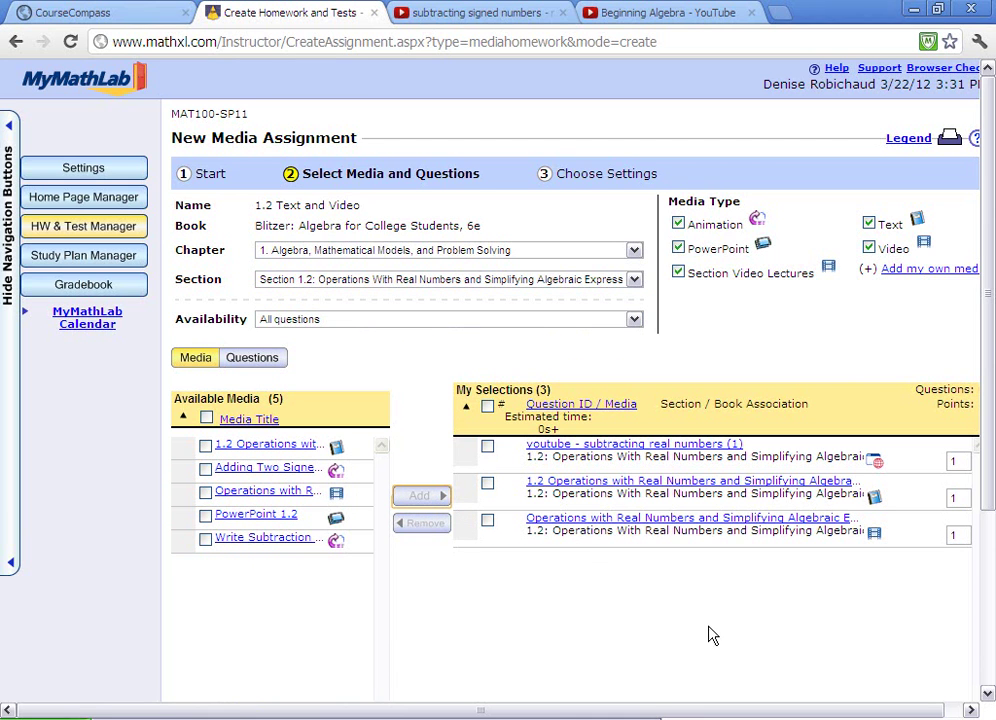
Step: Proceed to the assignment's settings, keep the defaults, and save and assign it
{"action": "scroll", "coordinate": [701, 615], "scroll_direction": "down", "scroll_amount": 2}
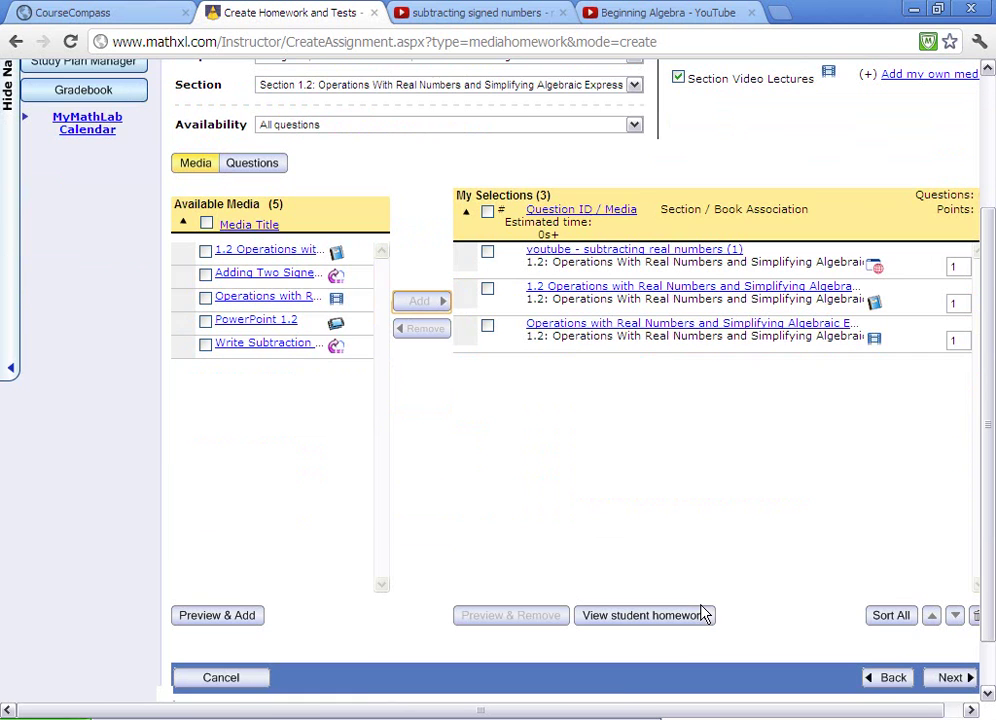
{"action": "left_click", "coordinate": [950, 678]}
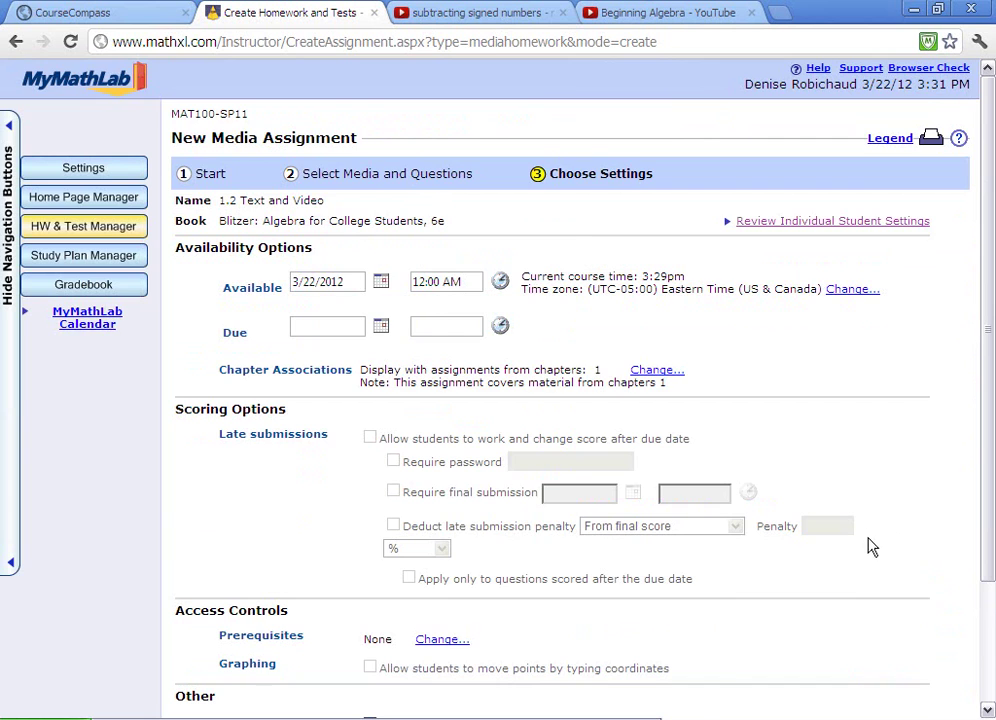
{"action": "scroll", "coordinate": [850, 540], "scroll_direction": "down", "scroll_amount": 2}
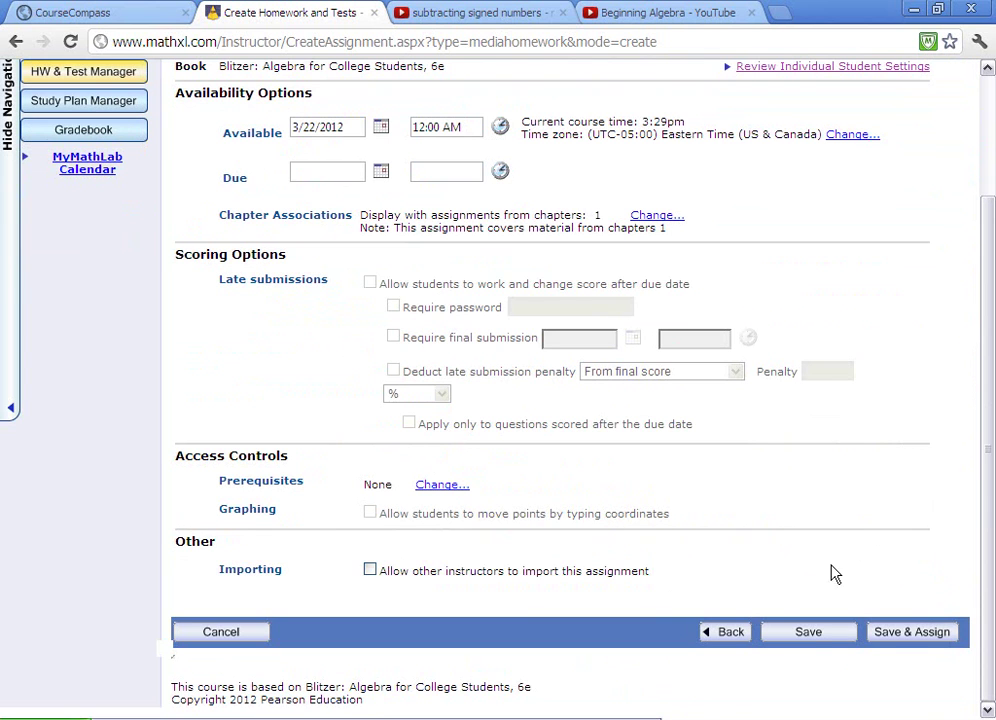
{"action": "left_click", "coordinate": [910, 640]}
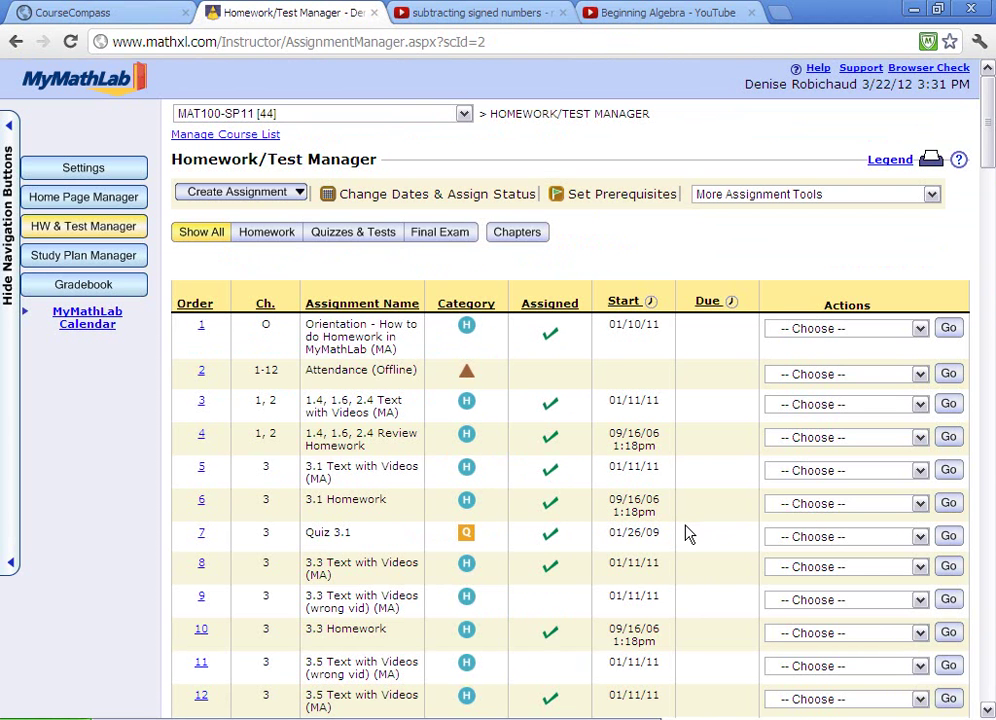
Step: Find the new 1.2 Text and Video assignment at the end of the Homework/Test Manager list
{"action": "scroll", "coordinate": [684, 534], "scroll_direction": "down", "scroll_amount": 3}
{"action": "scroll", "coordinate": [749, 511], "scroll_direction": "down", "scroll_amount": 10}
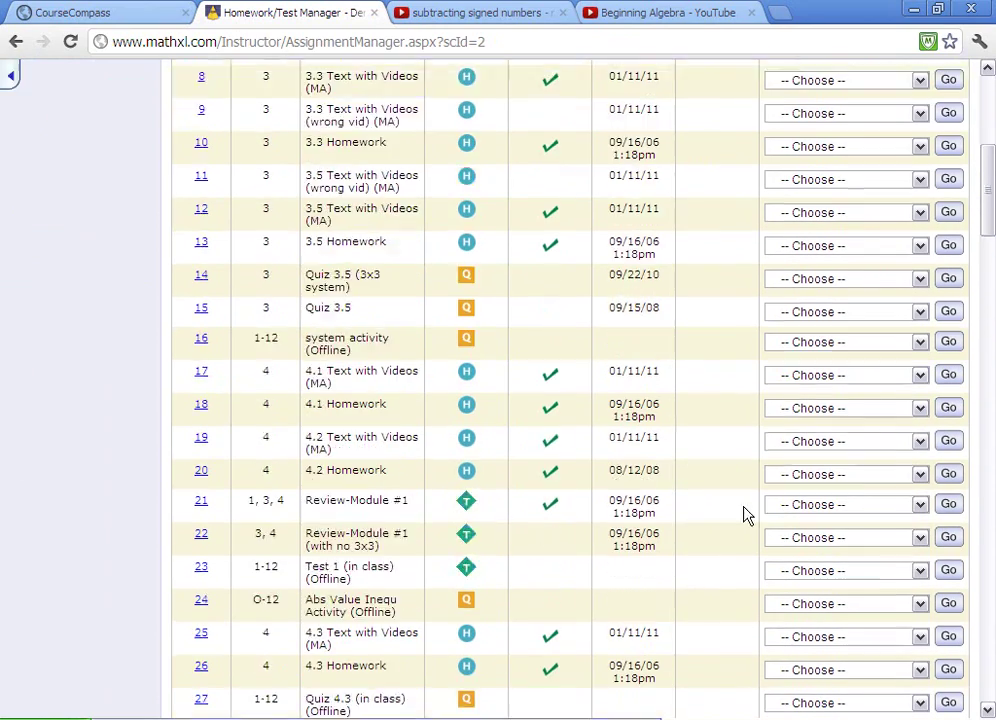
{"action": "scroll", "coordinate": [703, 538], "scroll_direction": "down", "scroll_amount": 20}
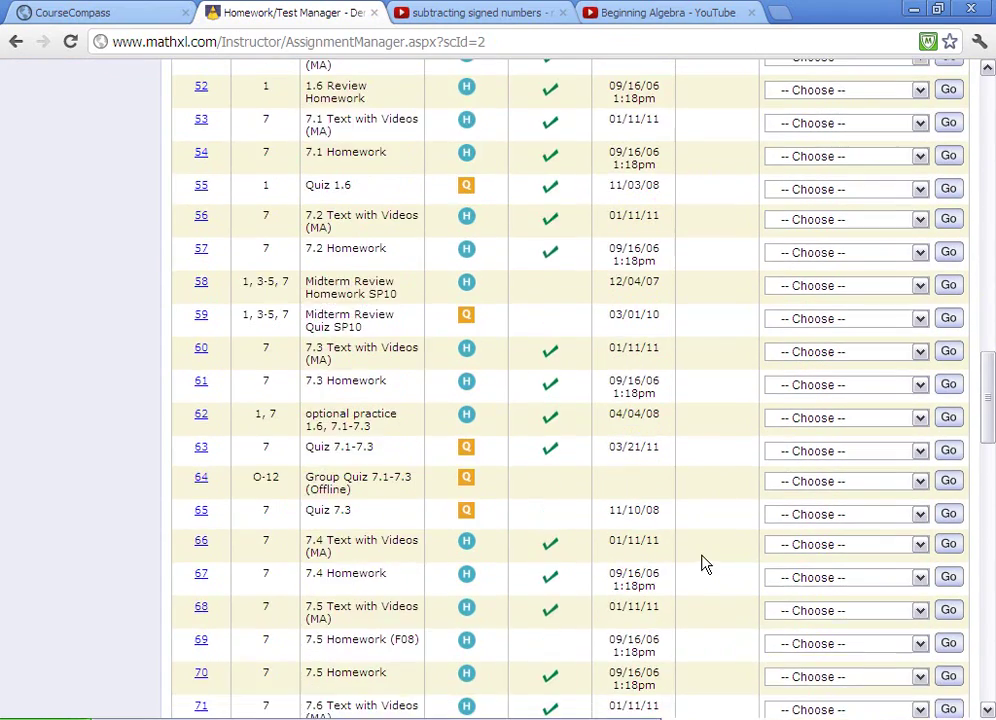
{"action": "scroll", "coordinate": [697, 577], "scroll_direction": "down", "scroll_amount": 5}
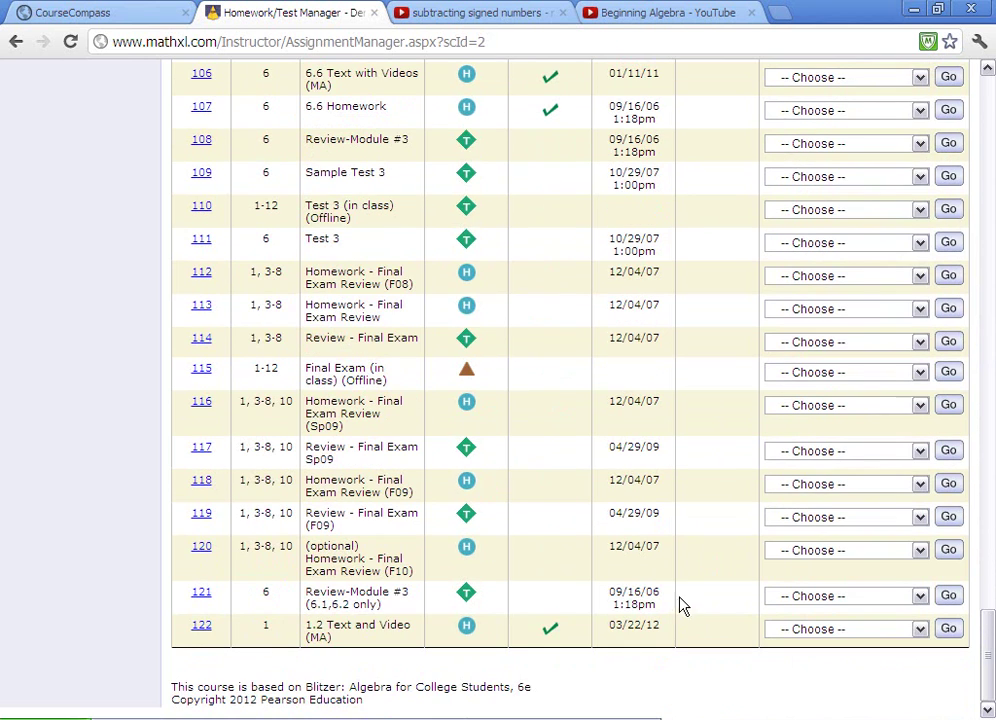
{"action": "left_click", "coordinate": [203, 630]}
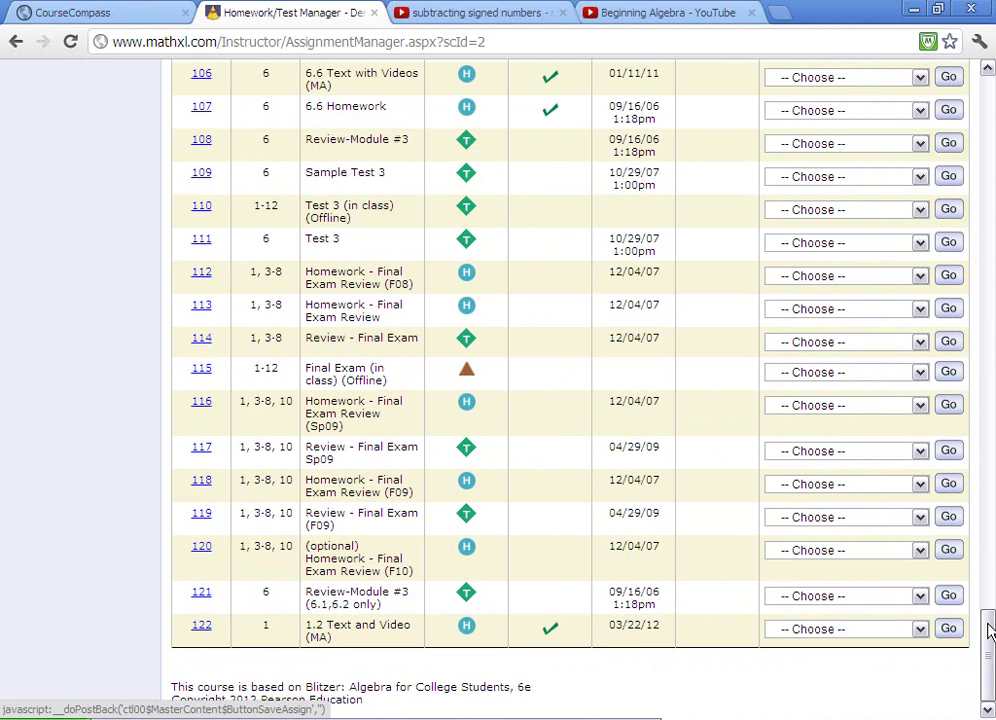
Step: Switch to CourseCompass, go to the MAT100-SP11 course's Homework page, and open the 1.2 Text and Video assignment
{"action": "left_click", "coordinate": [94, 18]}
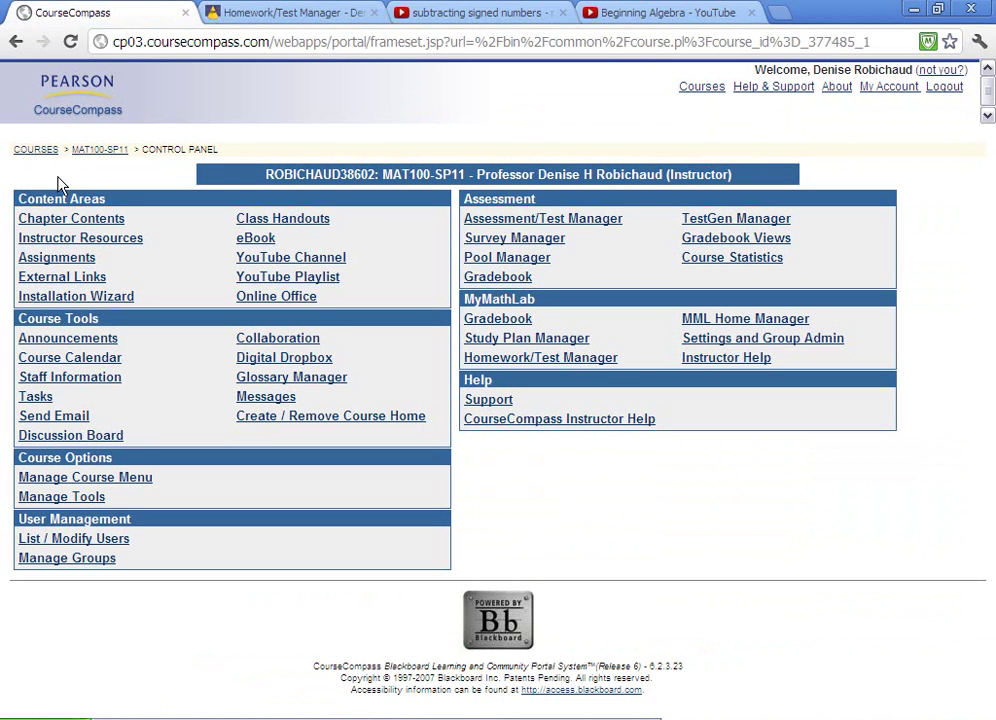
{"action": "left_click", "coordinate": [100, 149]}
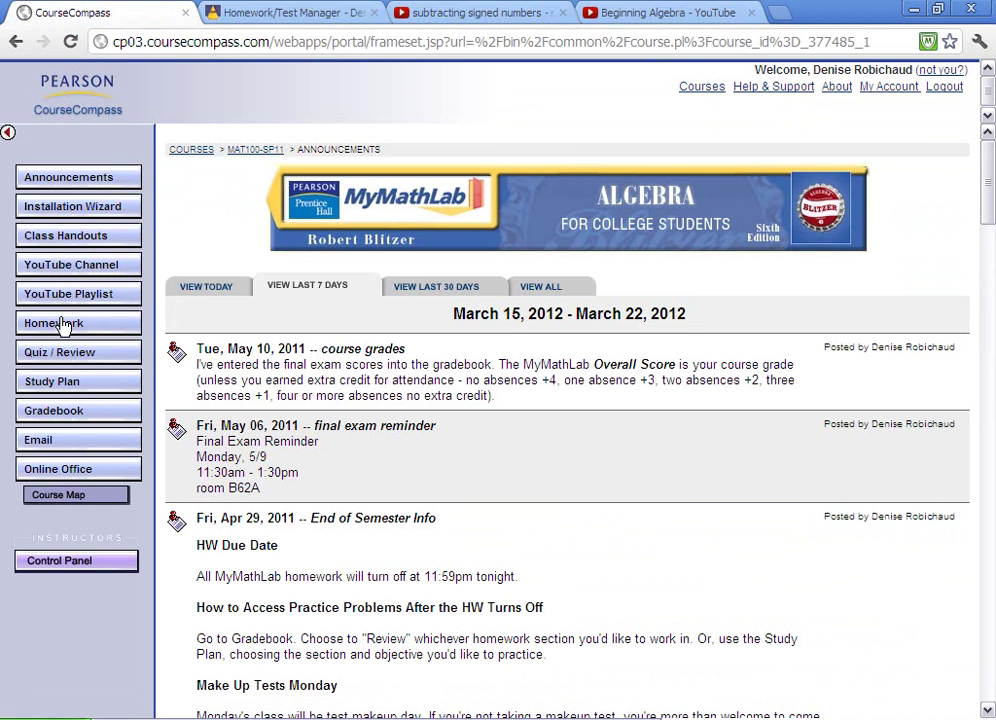
{"action": "left_click", "coordinate": [68, 333]}
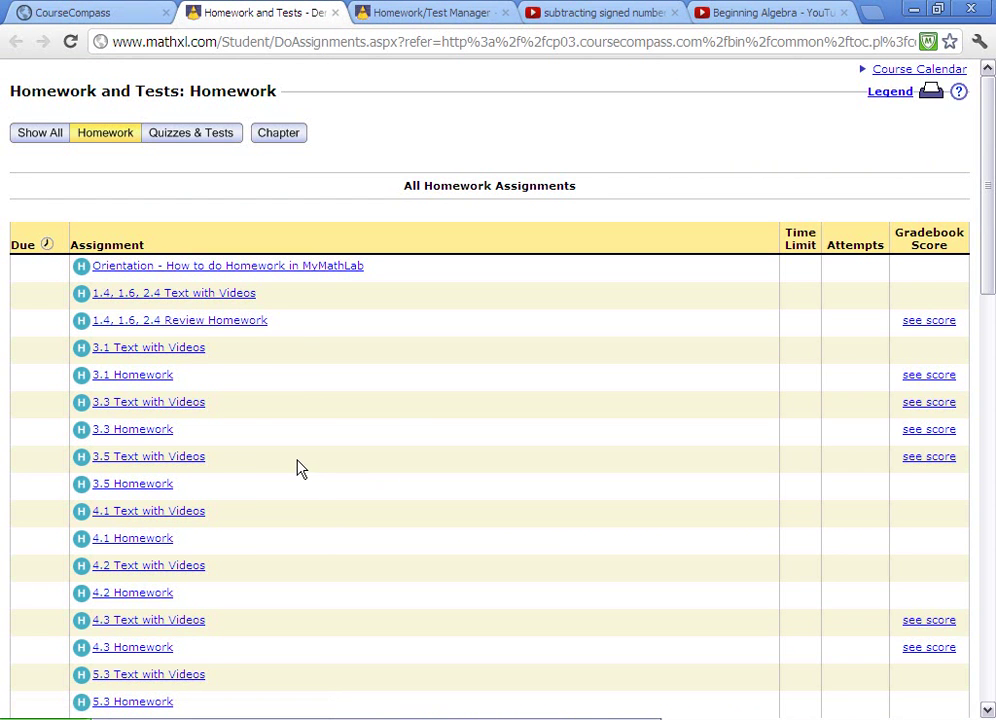
{"action": "scroll", "coordinate": [293, 470], "scroll_direction": "down", "scroll_amount": 12}
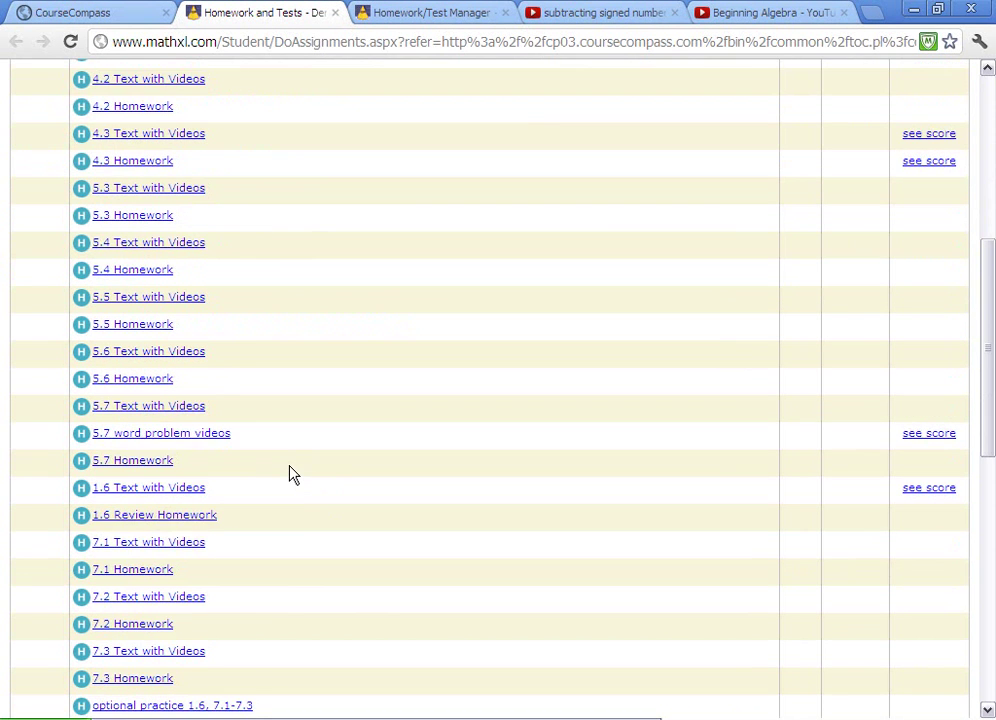
{"action": "scroll", "coordinate": [280, 488], "scroll_direction": "down", "scroll_amount": 1}
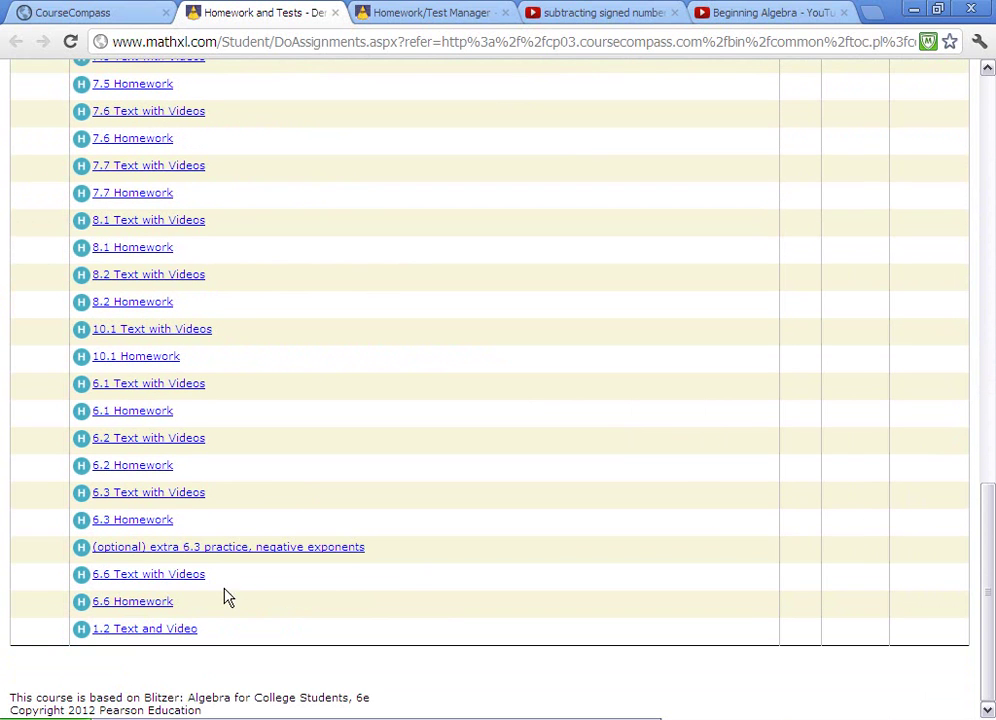
{"action": "left_click", "coordinate": [138, 630]}
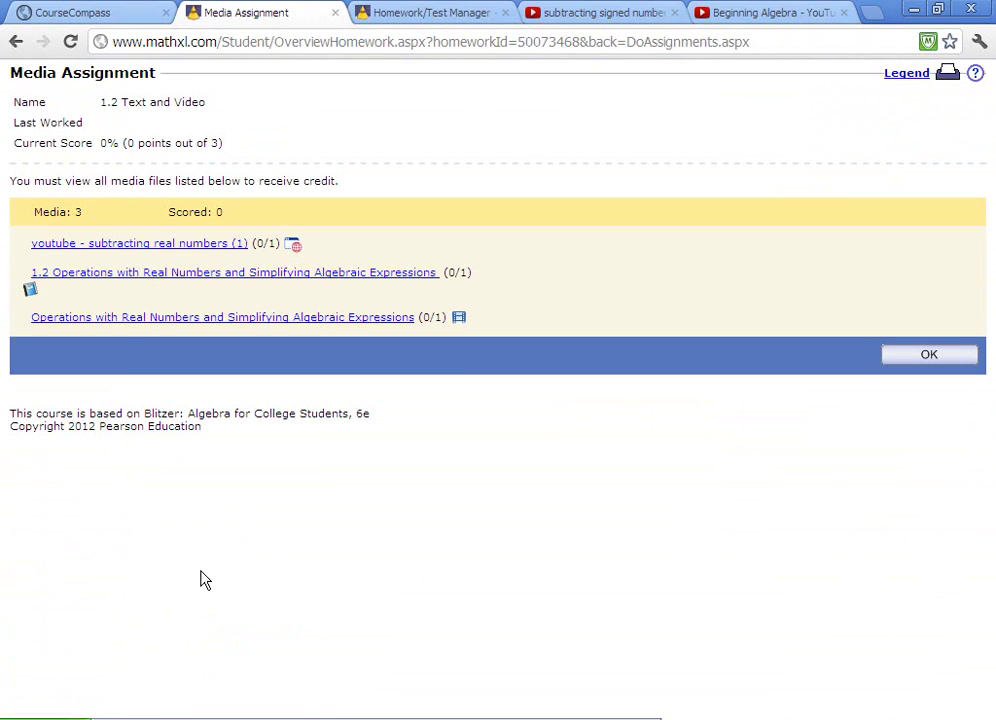
Step: Play the youtube - subtracting real numbers video from the media assignment, close it, and return to the CourseCompass course page
{"action": "left_click", "coordinate": [168, 250]}
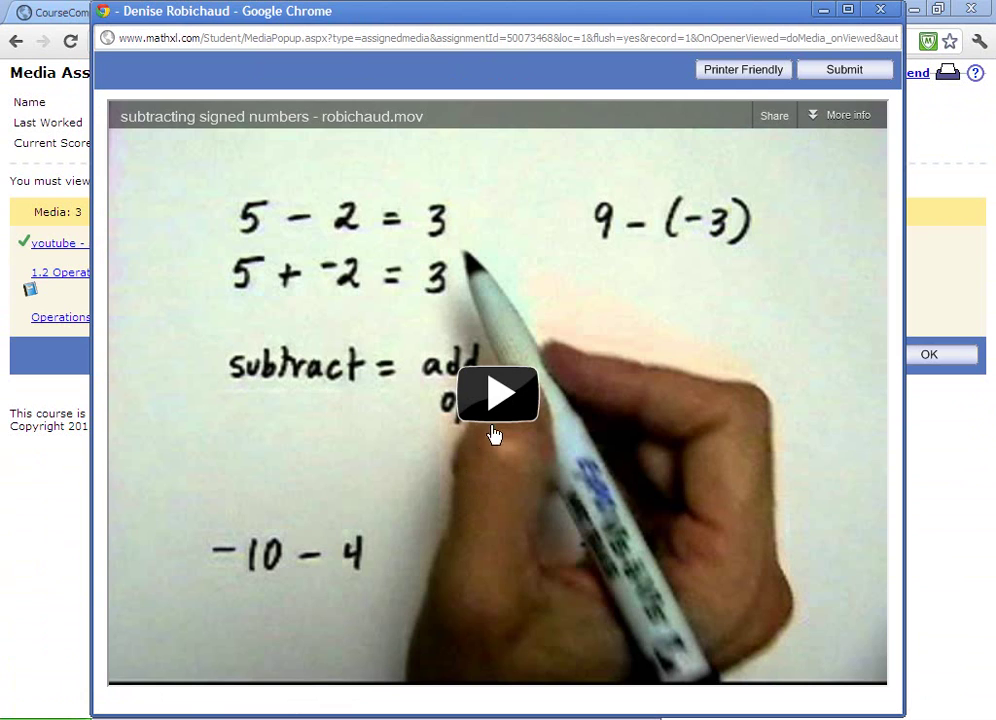
{"action": "left_click", "coordinate": [495, 400]}
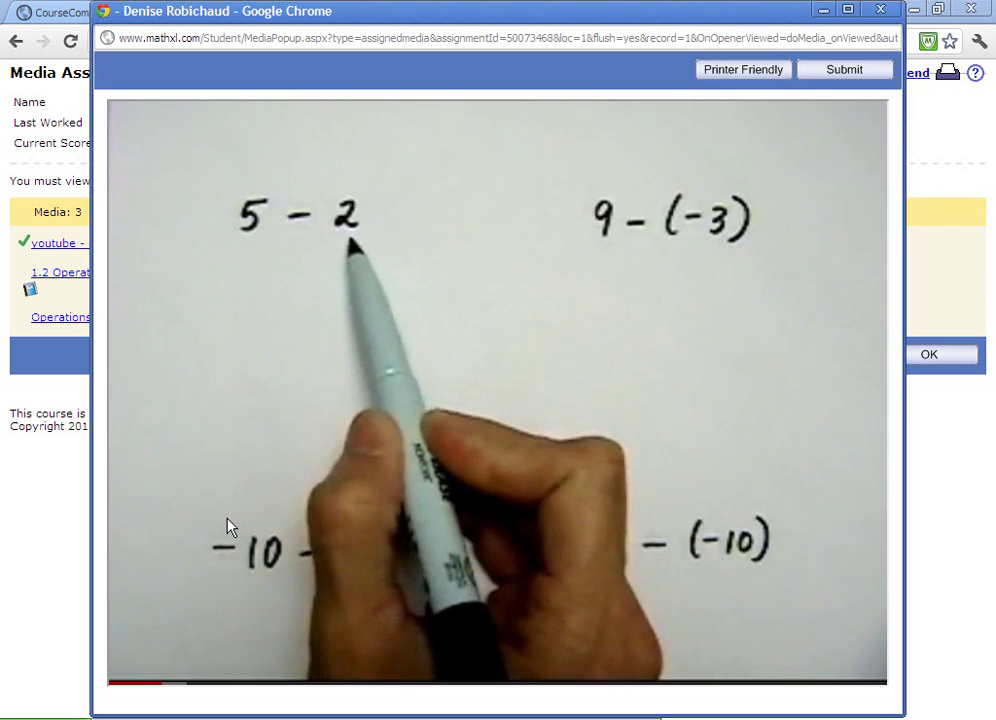
{"action": "mouse_move", "coordinate": [214, 424]}
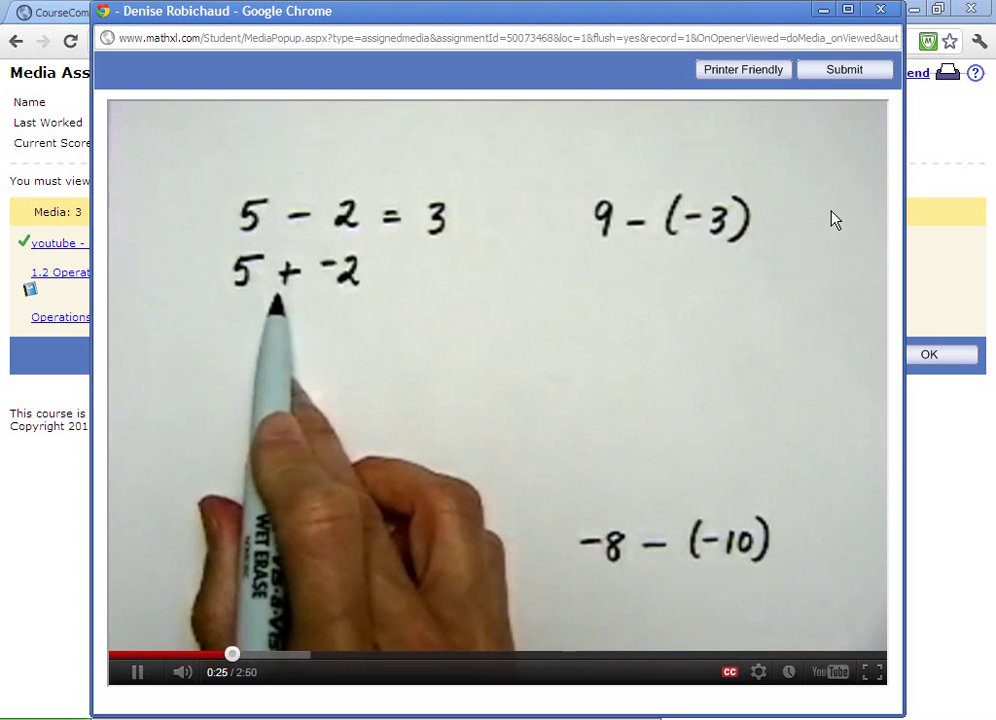
{"action": "left_click", "coordinate": [880, 11]}
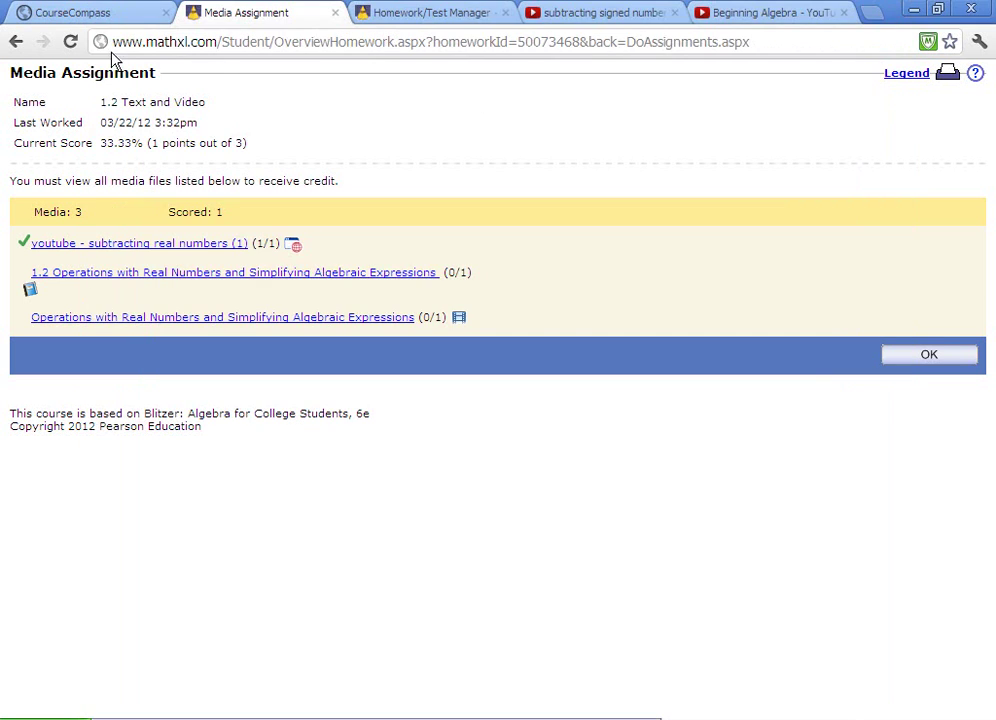
{"action": "left_click", "coordinate": [96, 16]}
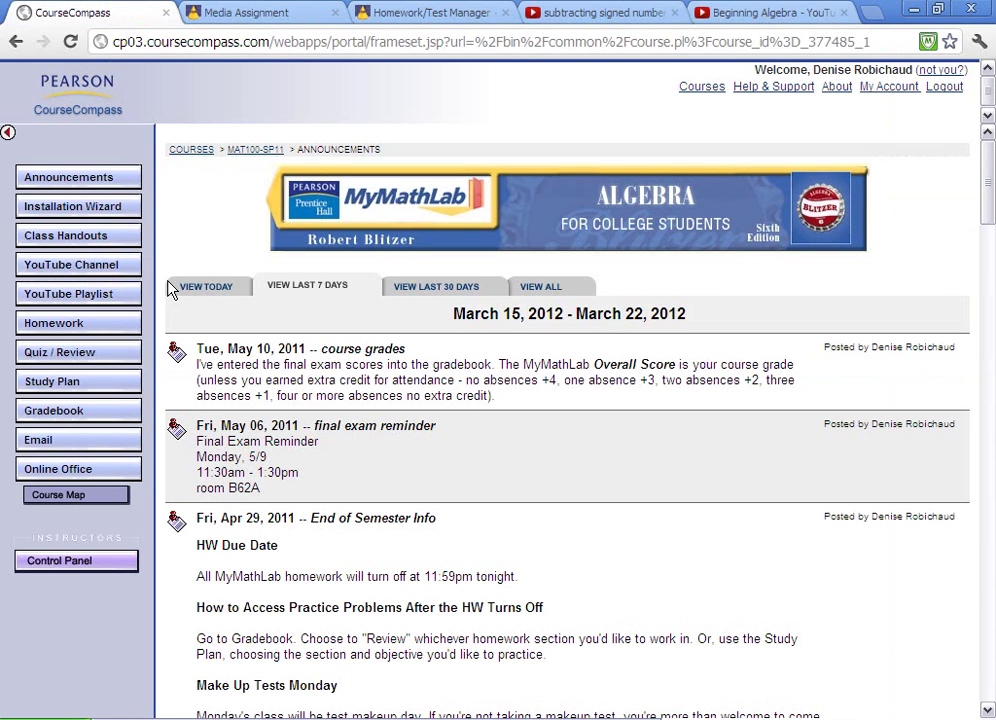